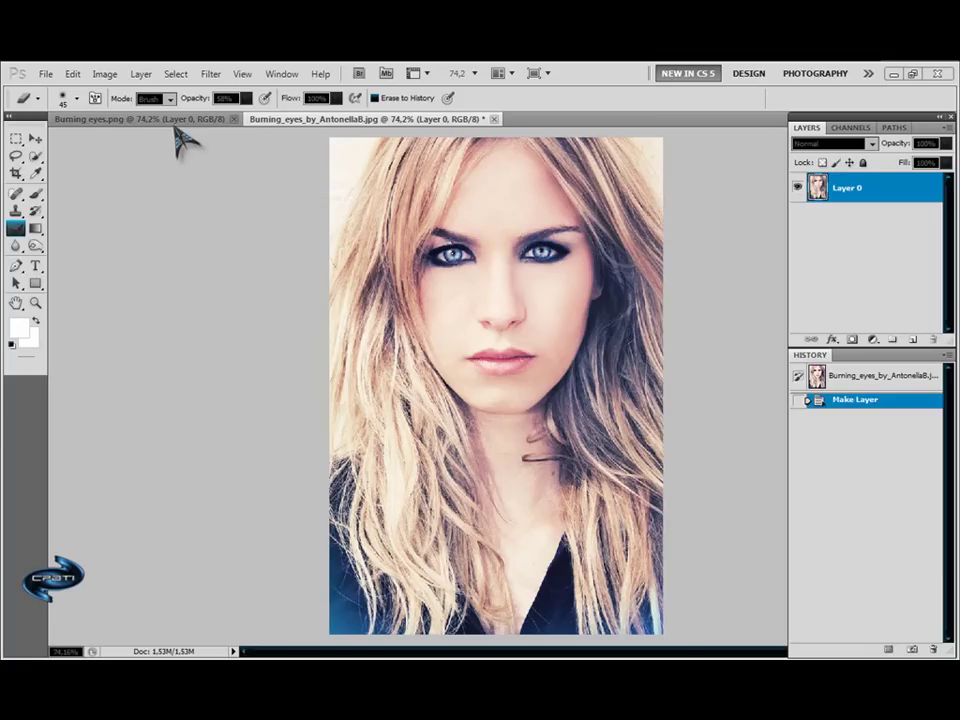
# Step: Check the finished Burning eyes reference, then duplicate Layer 0 of the original portrait with Ctrl+J
pyautogui.click(145, 119)
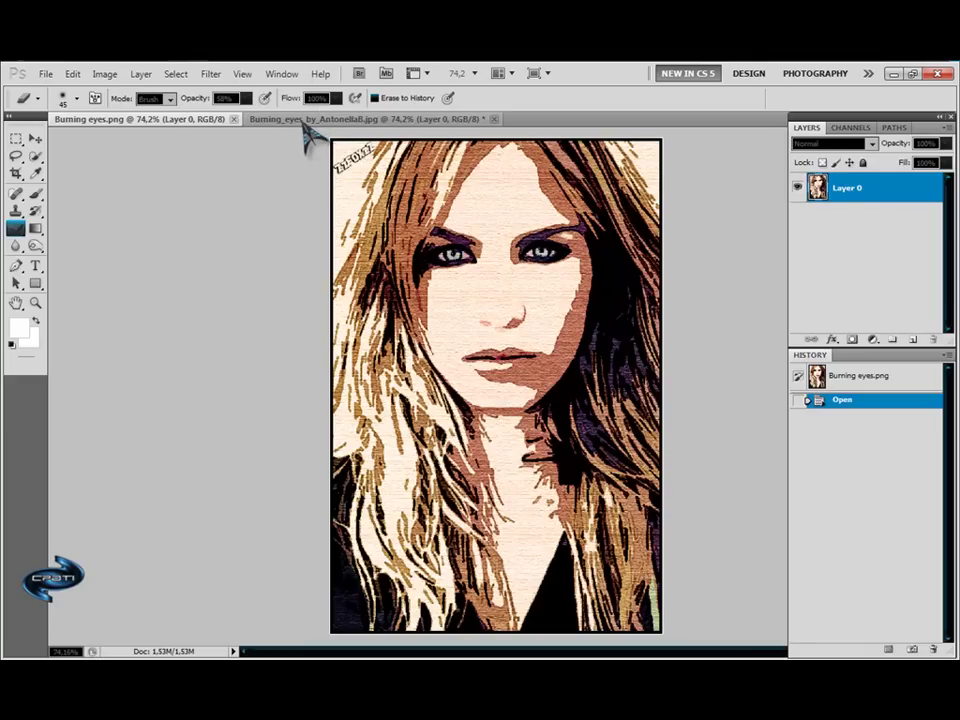
pyautogui.click(306, 122)
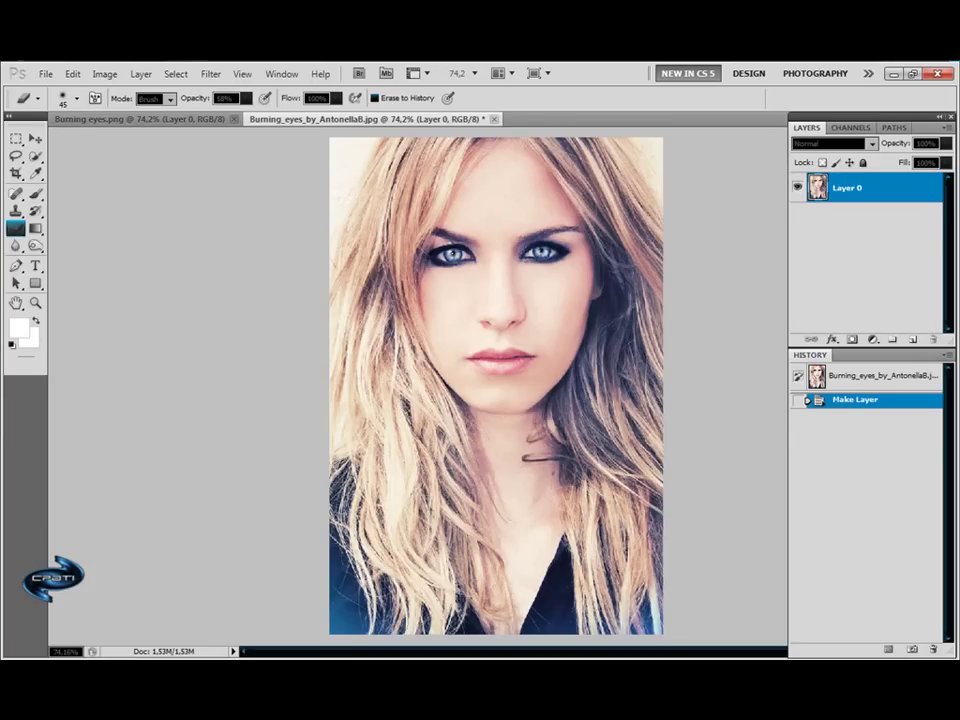
pyautogui.hotkey('ctrl', 'j')
pyautogui.hotkey('ctrl', 'j')
pyautogui.hotkey('ctrl', 'j')
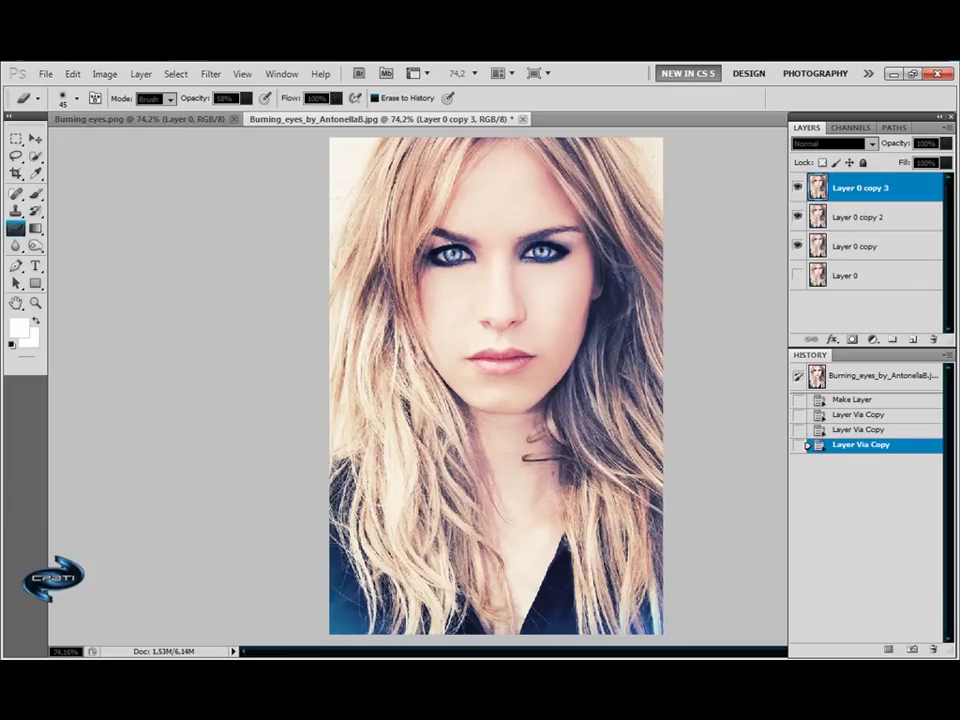
# Step: Hide Layer 0, then apply Poster Edges and Cutout from the Filter Gallery to Layer 0 copy 3
pyautogui.click(797, 275)
pyautogui.click(212, 75)
pyautogui.moveTo(262, 196)
pyautogui.click(390, 196)
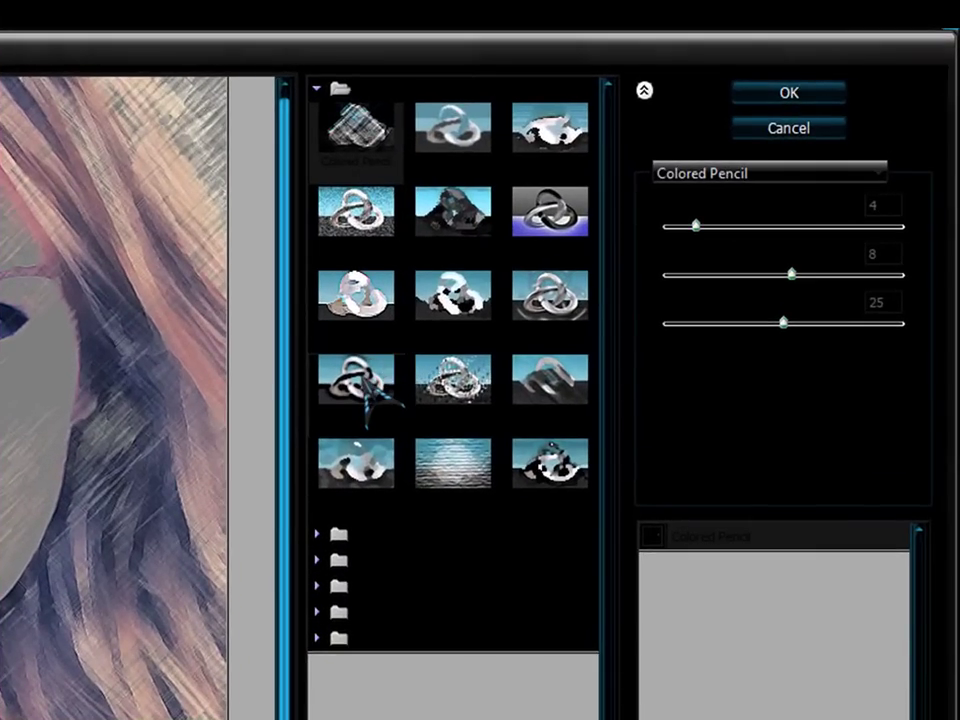
pyautogui.click(370, 383)
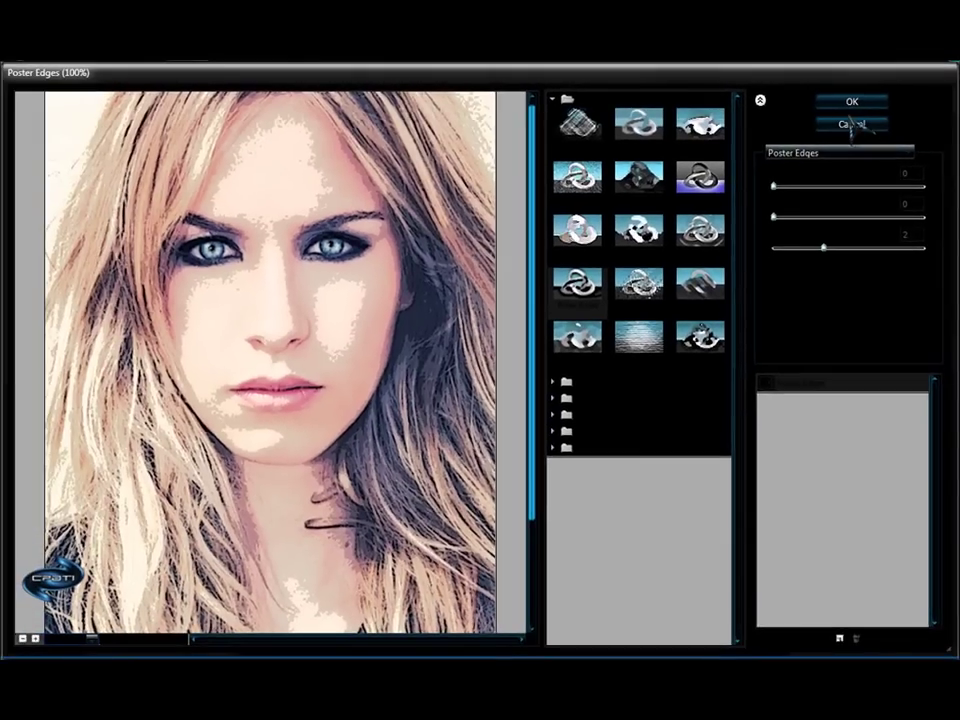
pyautogui.click(848, 101)
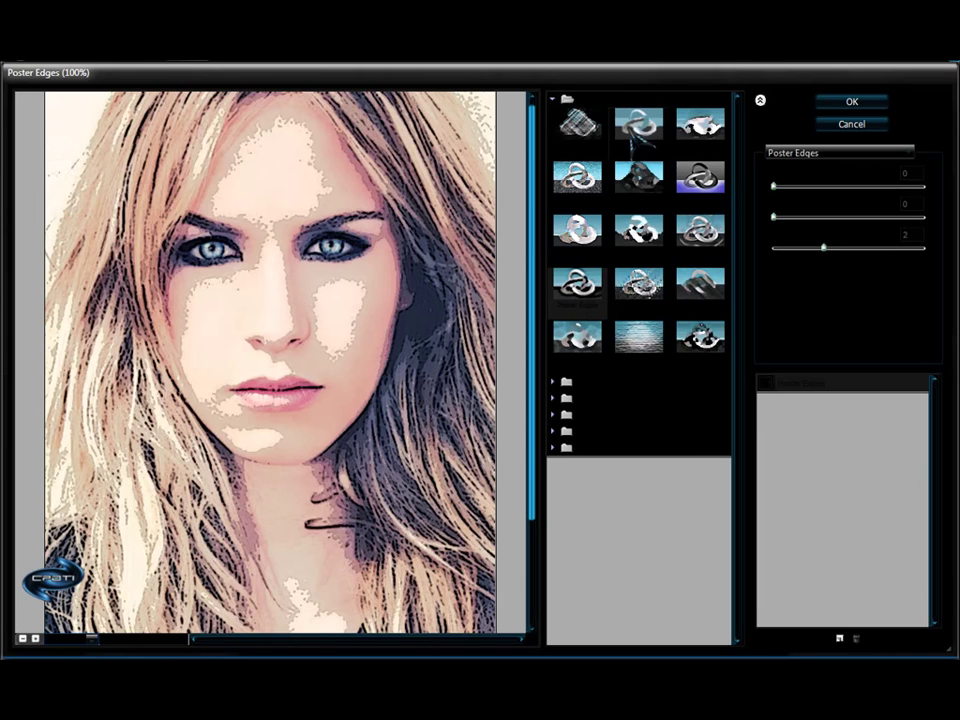
pyautogui.click(632, 140)
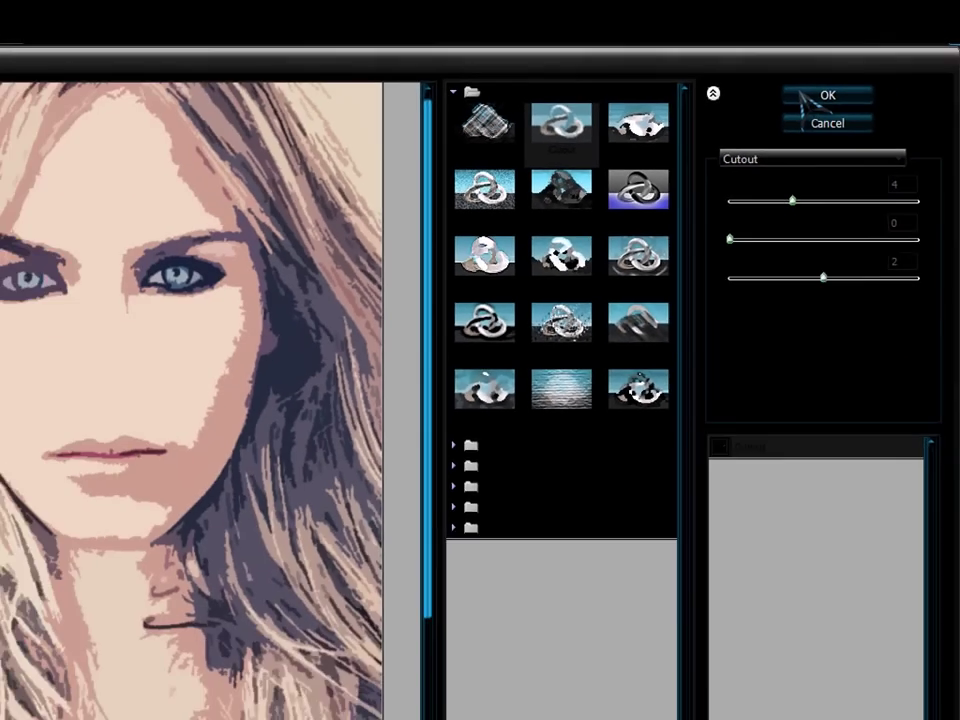
pyautogui.click(747, 72)
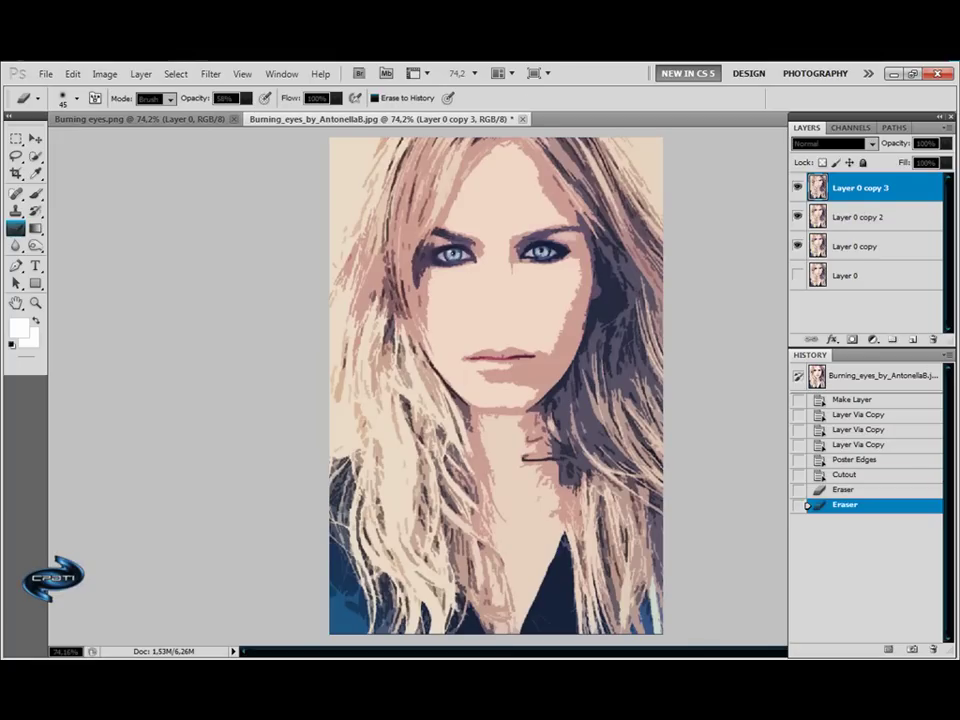
# Step: Erase four strokes through the right-side hair, then merge Layer 0 copy 3 down into copy 2
pyautogui.moveTo(700, 385); pyautogui.dragTo(598, 389)
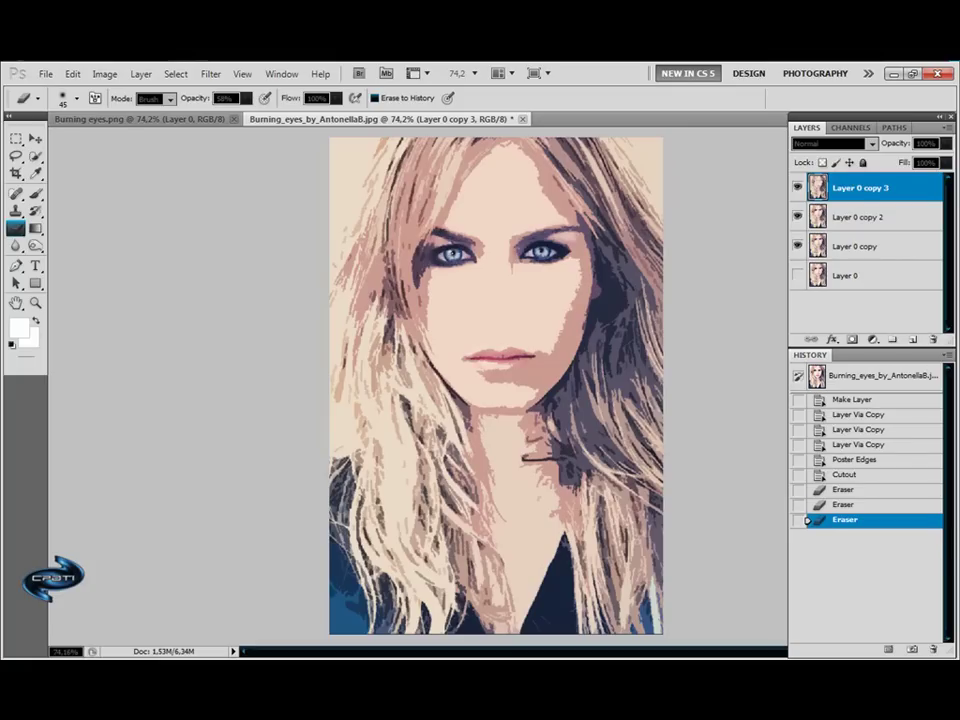
pyautogui.moveTo(700, 395); pyautogui.dragTo(598, 399)
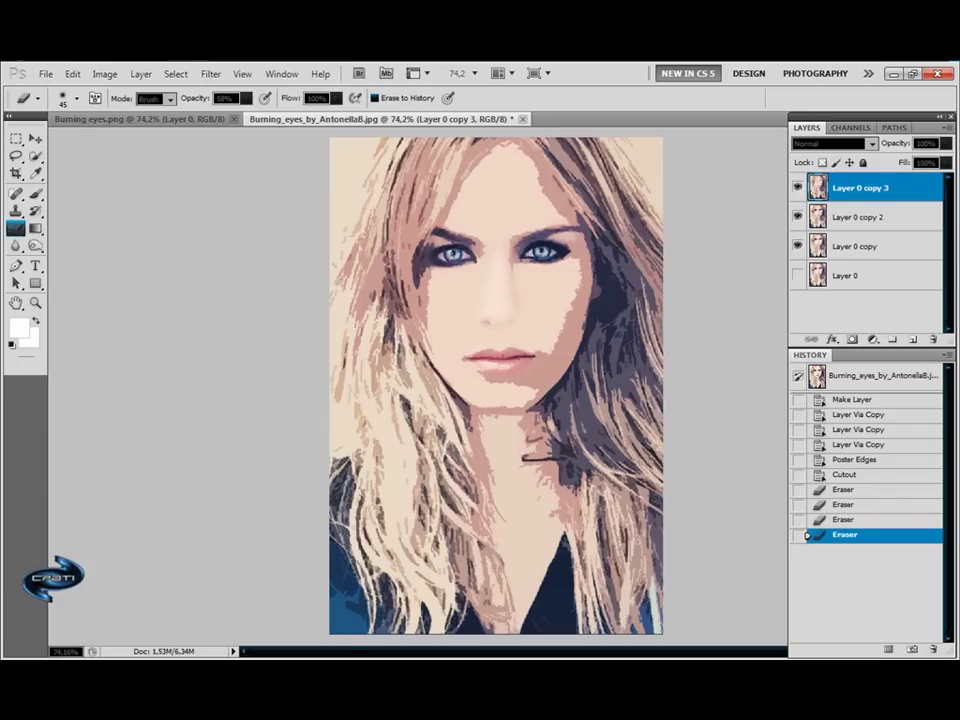
pyautogui.moveTo(700, 405); pyautogui.dragTo(600, 410)
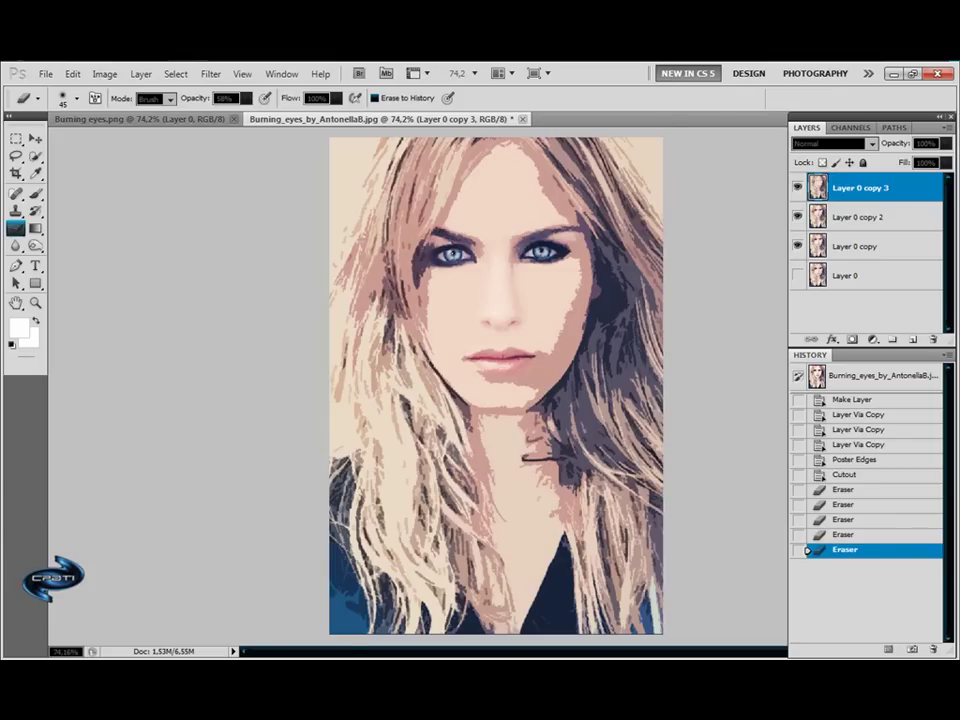
pyautogui.moveTo(700, 415); pyautogui.dragTo(600, 420)
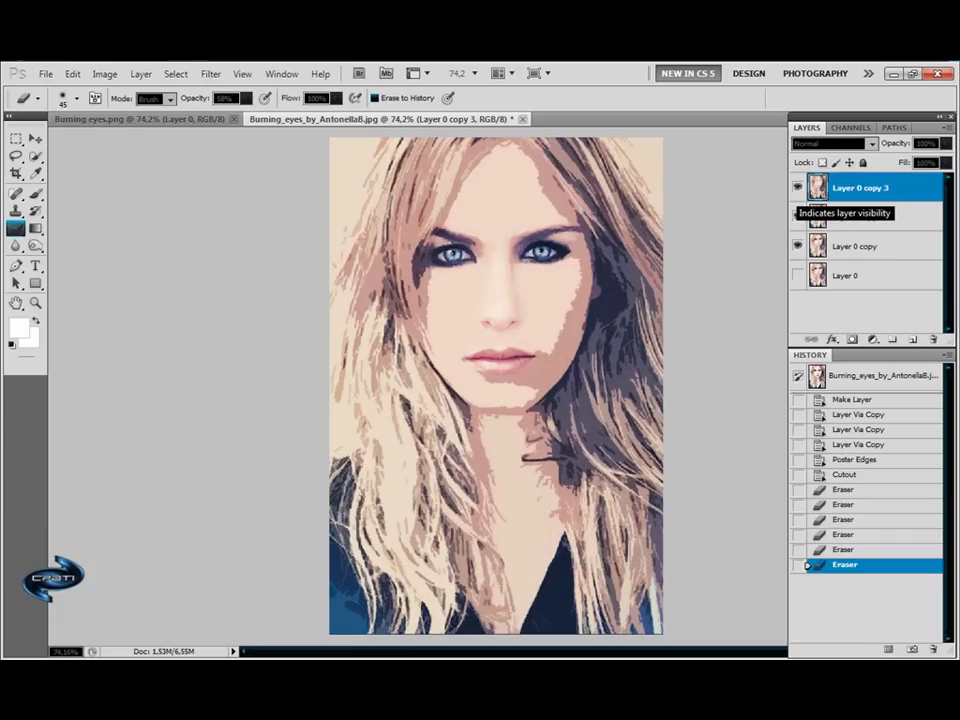
pyautogui.hotkey('ctrl', 'e')
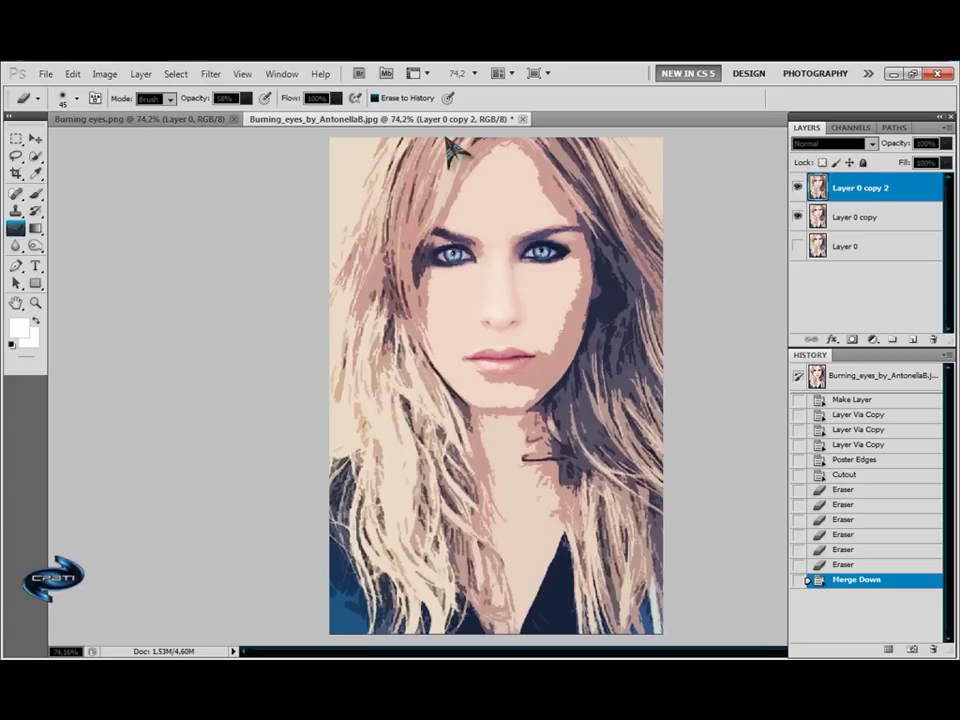
# Step: Apply the Smudge Stick filter from the Filter Gallery to Layer 0 copy 2
pyautogui.hotkey('ctrl', 'alt', 'f')
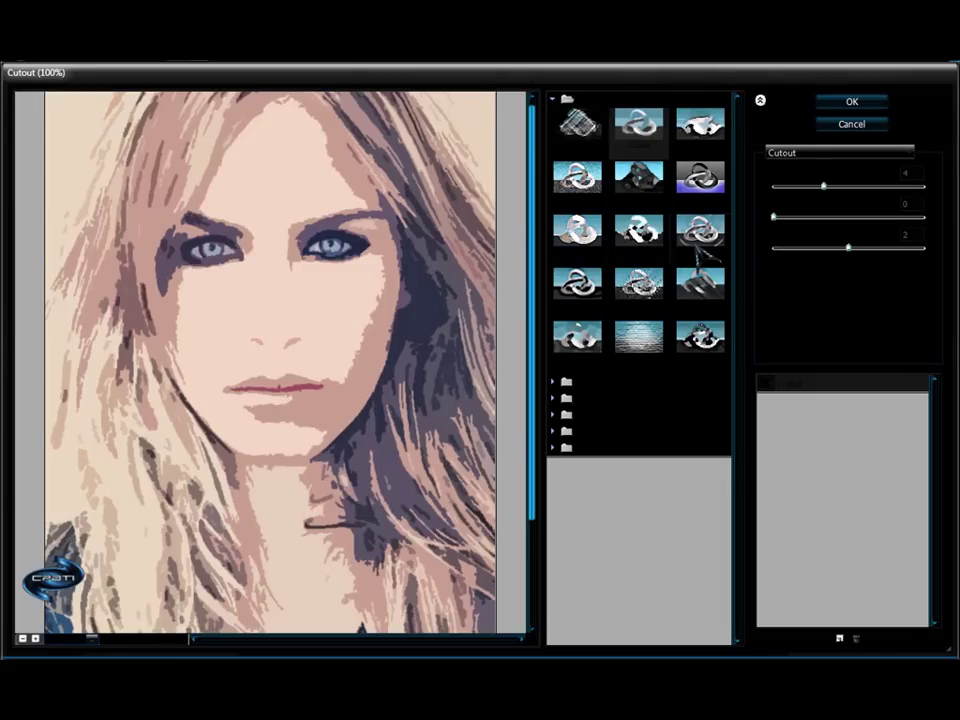
pyautogui.click(700, 283)
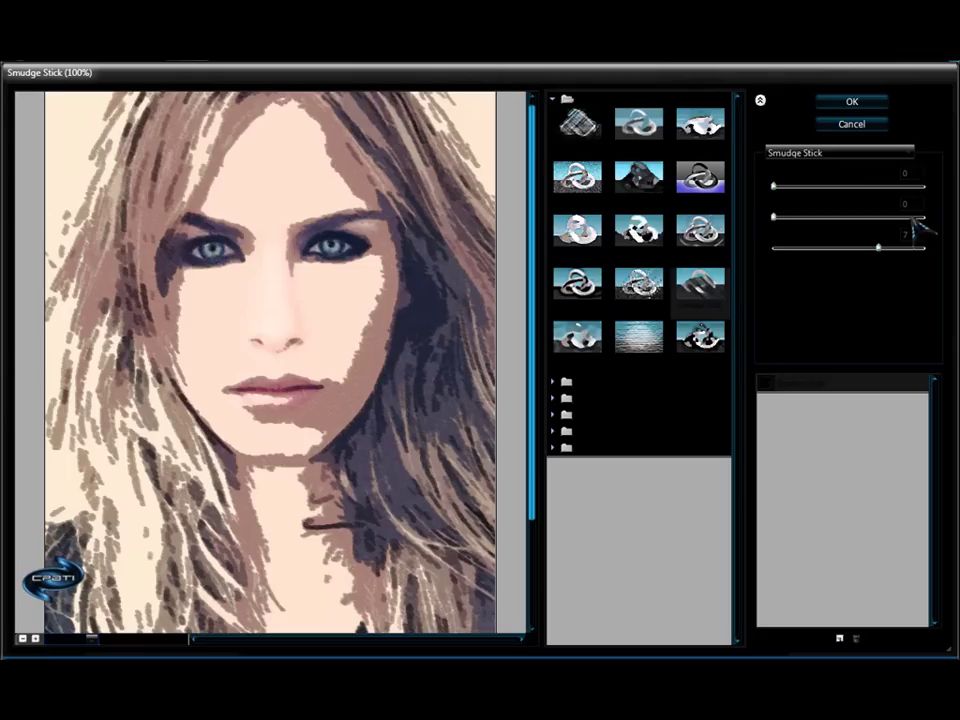
pyautogui.click(845, 121)
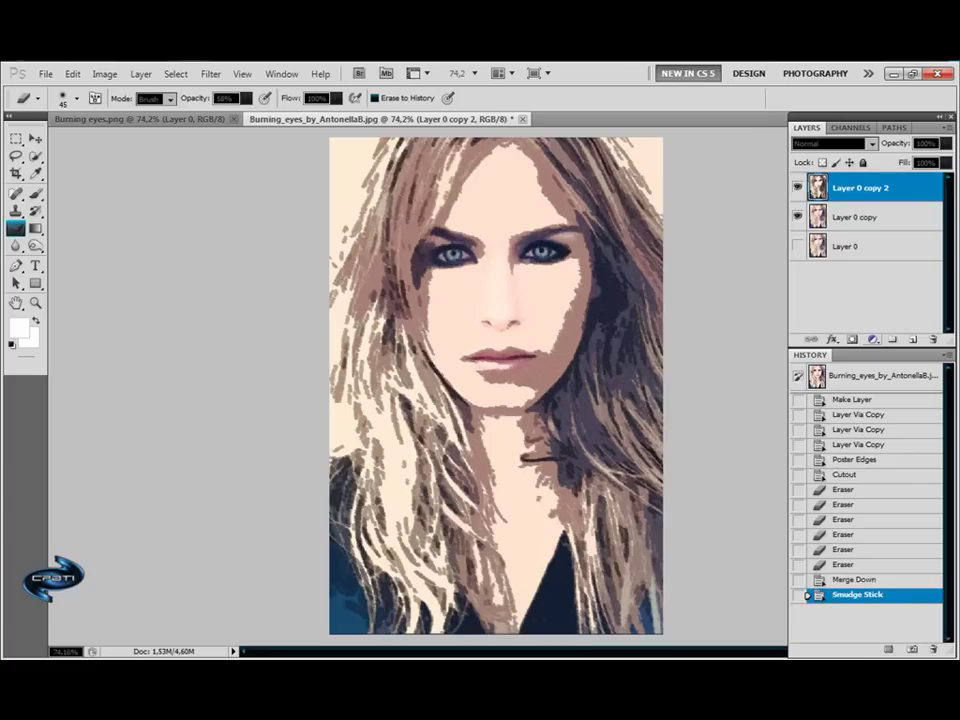
# Step: Add a Brightness/Contrast adjustment layer with Contrast raised to 100
pyautogui.click(872, 340)
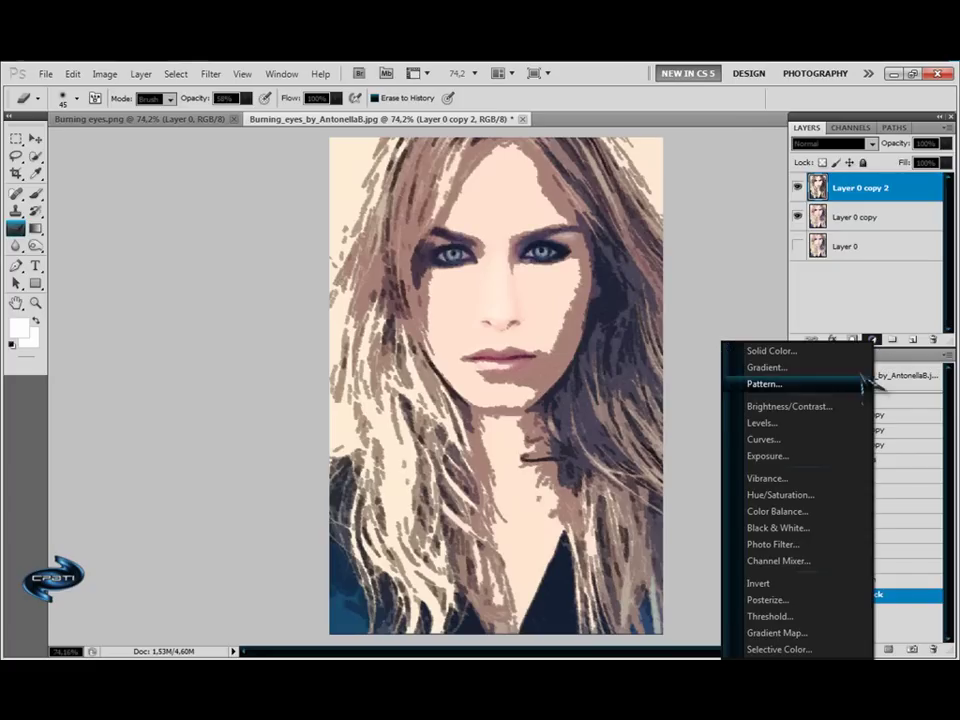
pyautogui.click(833, 407)
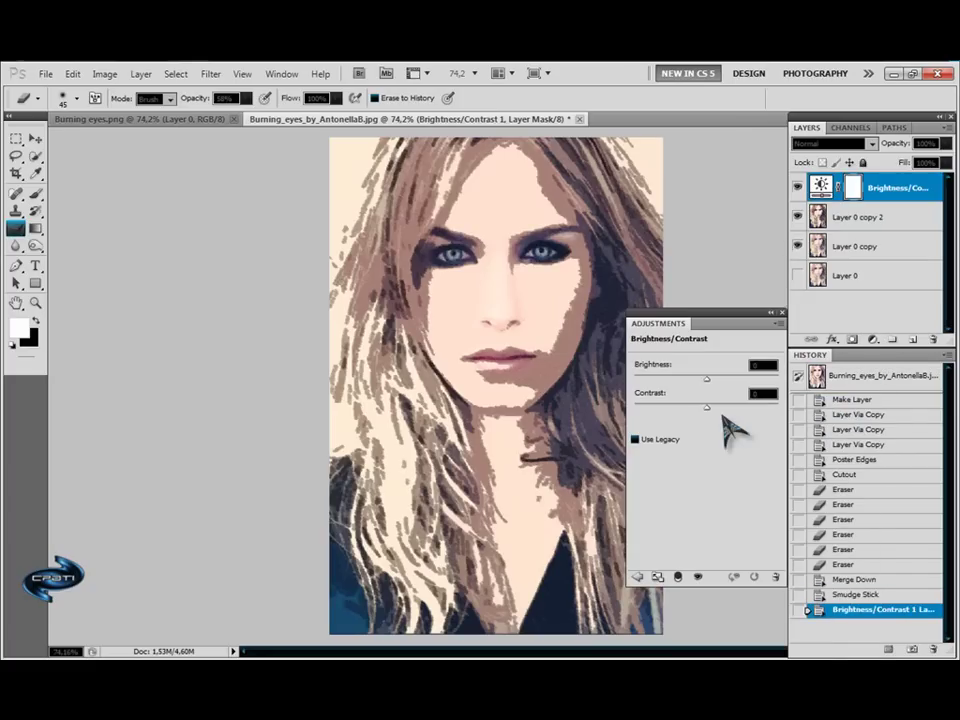
pyautogui.moveTo(707, 408); pyautogui.dragTo(796, 420)
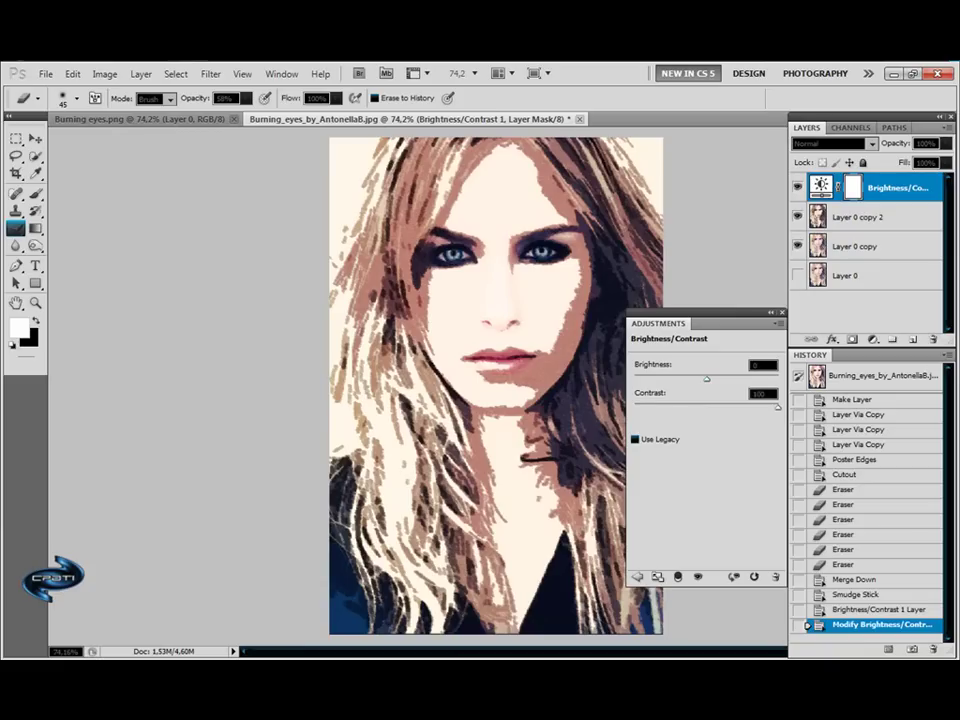
pyautogui.click(872, 340)
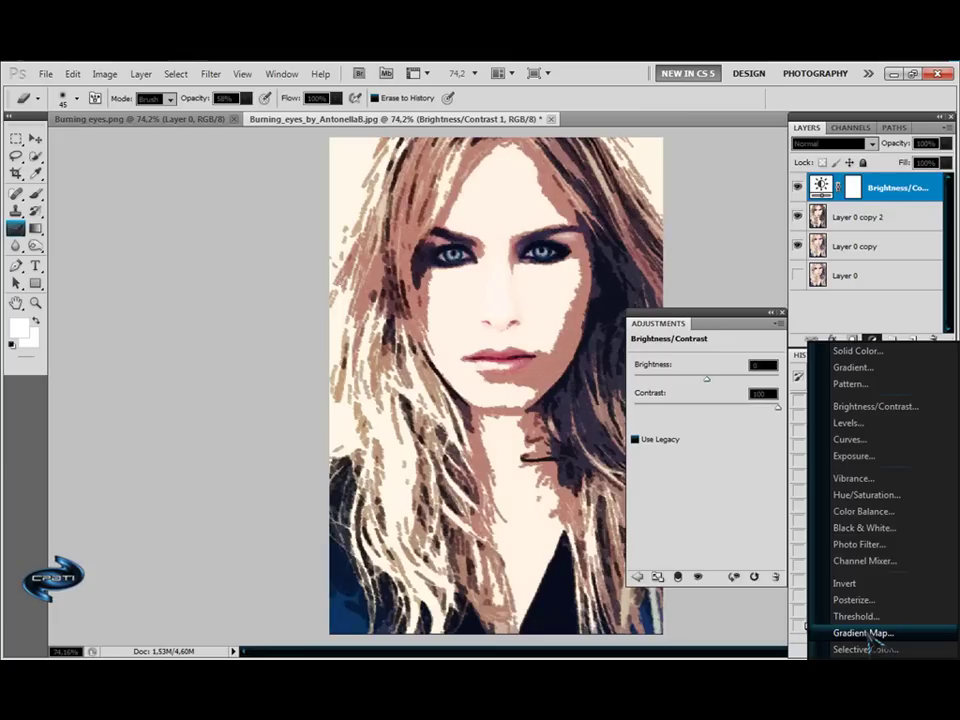
# Step: Add a Gradient Map adjustment layer using the Violet, Orange gradient preset
pyautogui.click(872, 634)
pyautogui.click(716, 370)
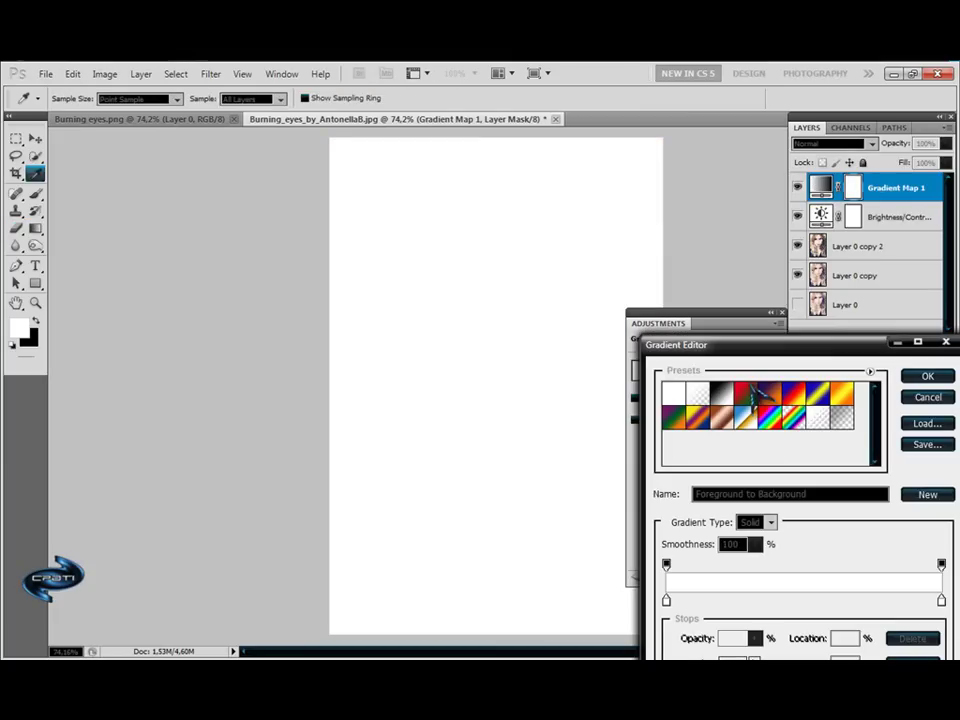
pyautogui.click(794, 393)
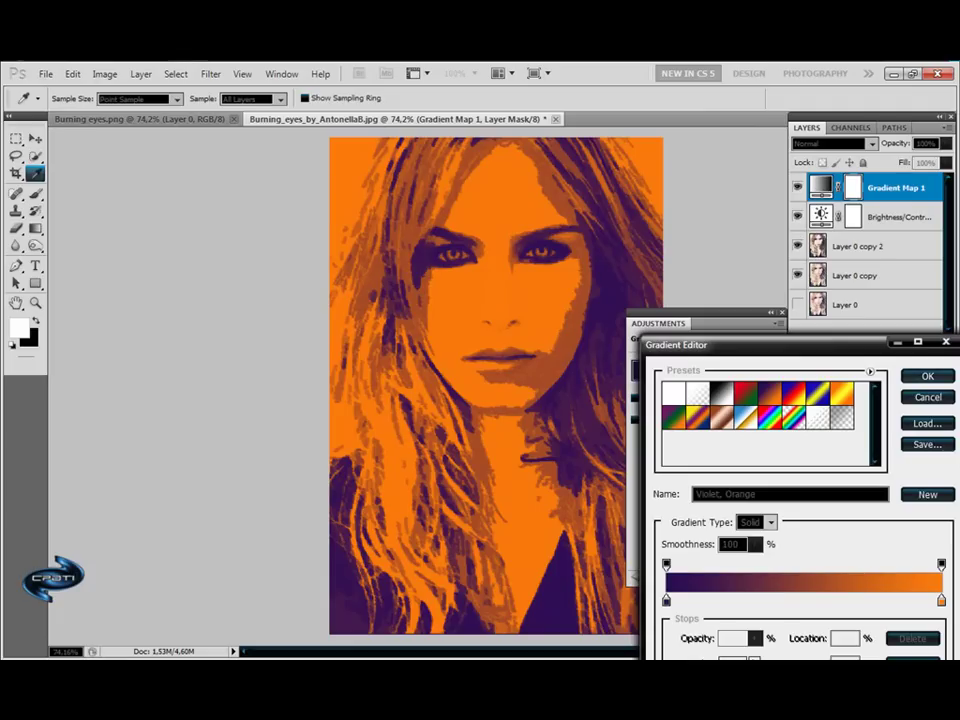
pyautogui.click(927, 376)
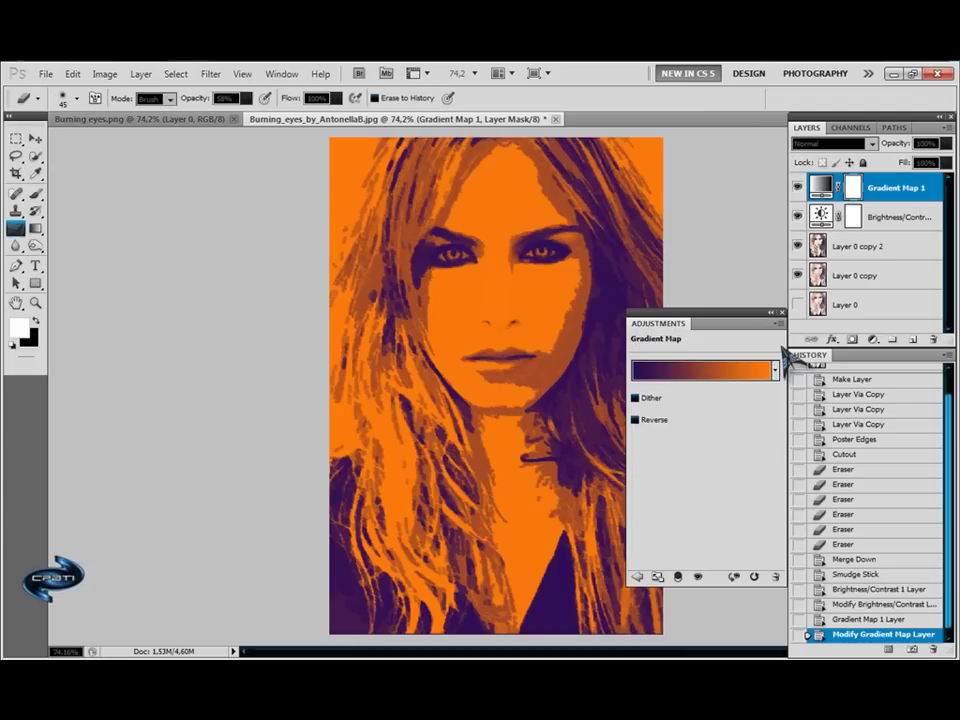
# Step: Set Gradient Map 1's blending to Saturation mode at 47% opacity
pyautogui.rightClick(870, 188)
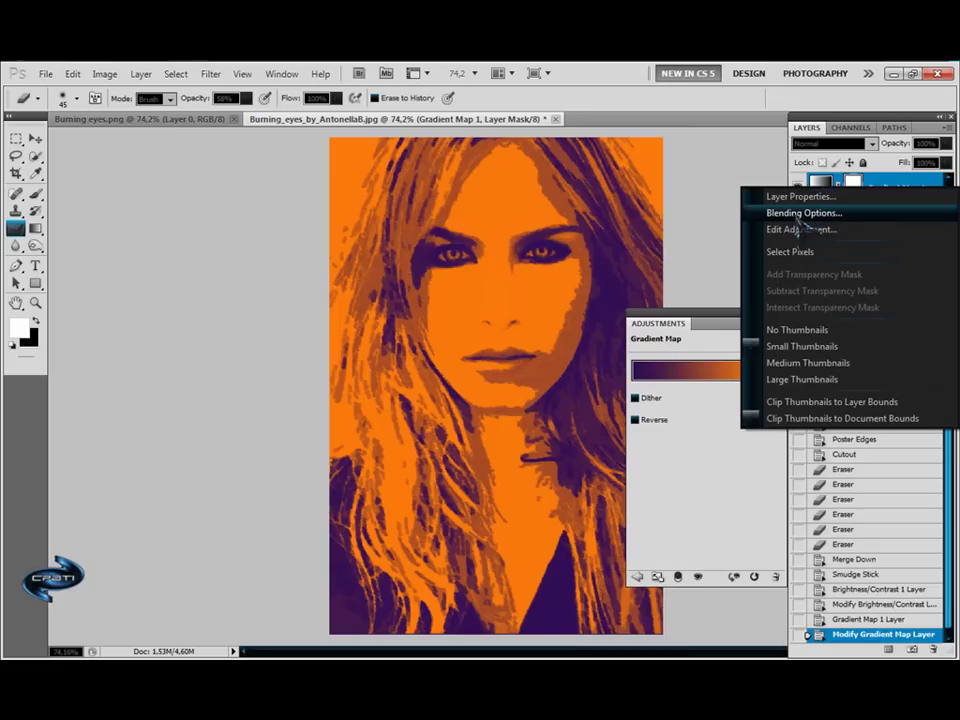
pyautogui.click(810, 215)
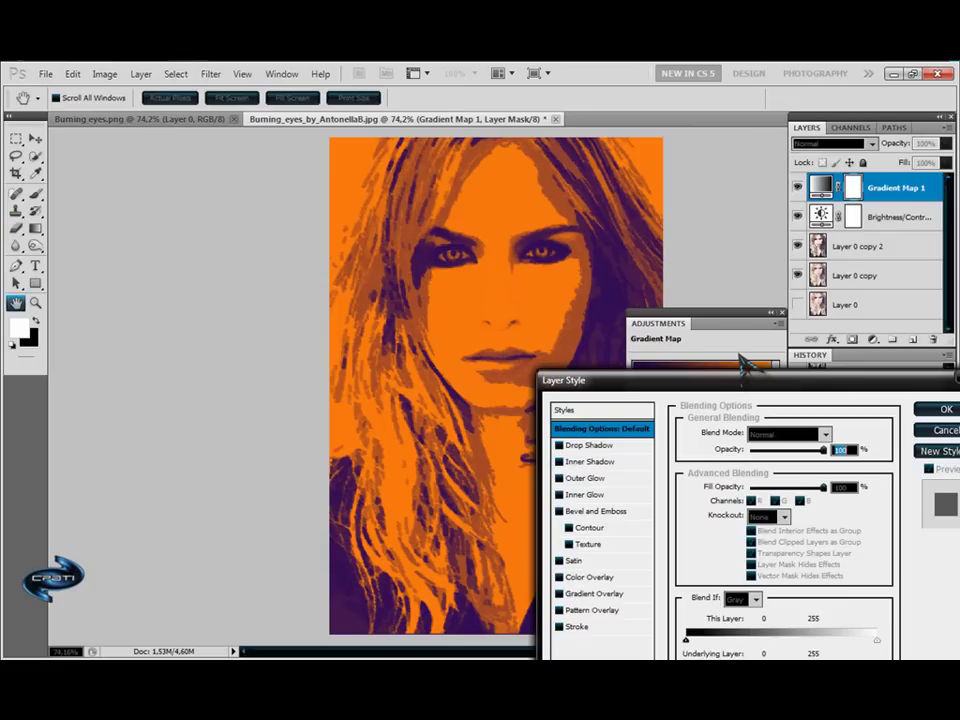
pyautogui.click(785, 434)
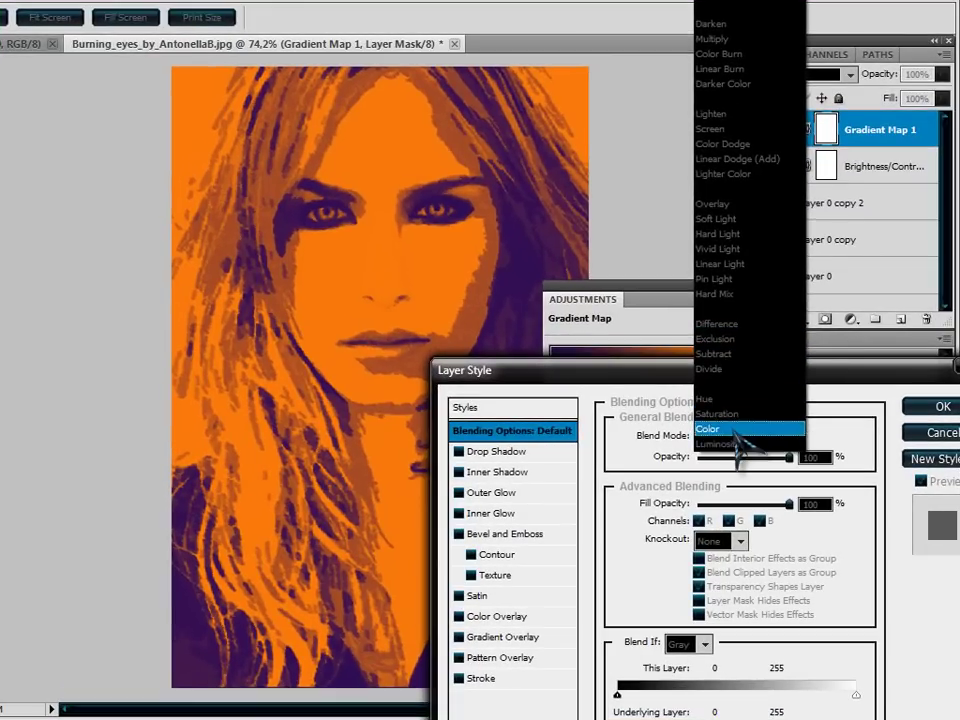
pyautogui.click(772, 428)
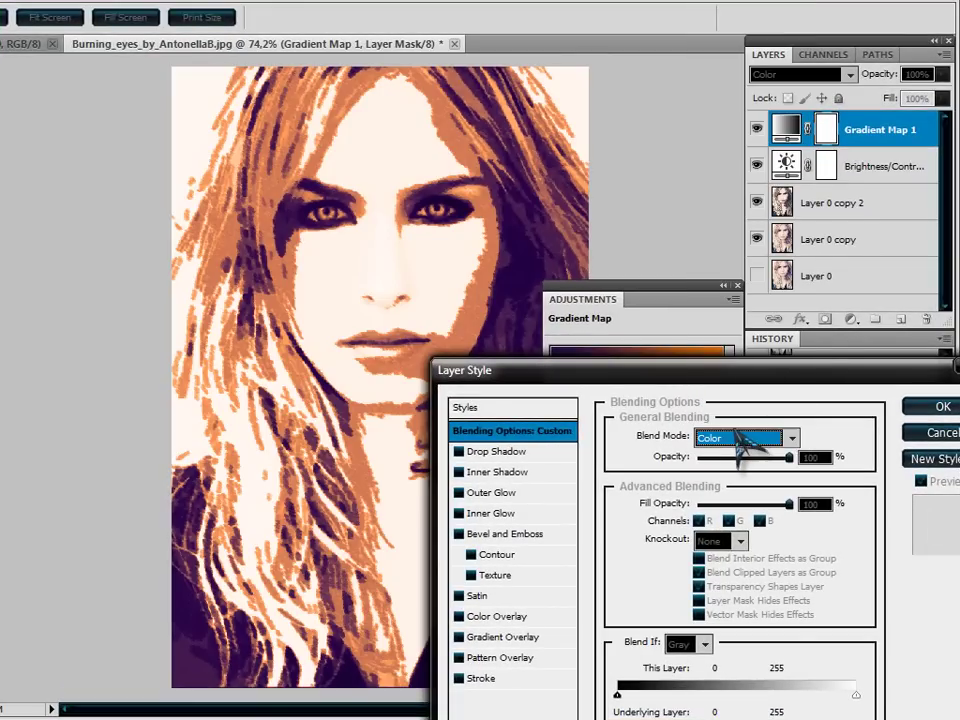
pyautogui.press('Up')
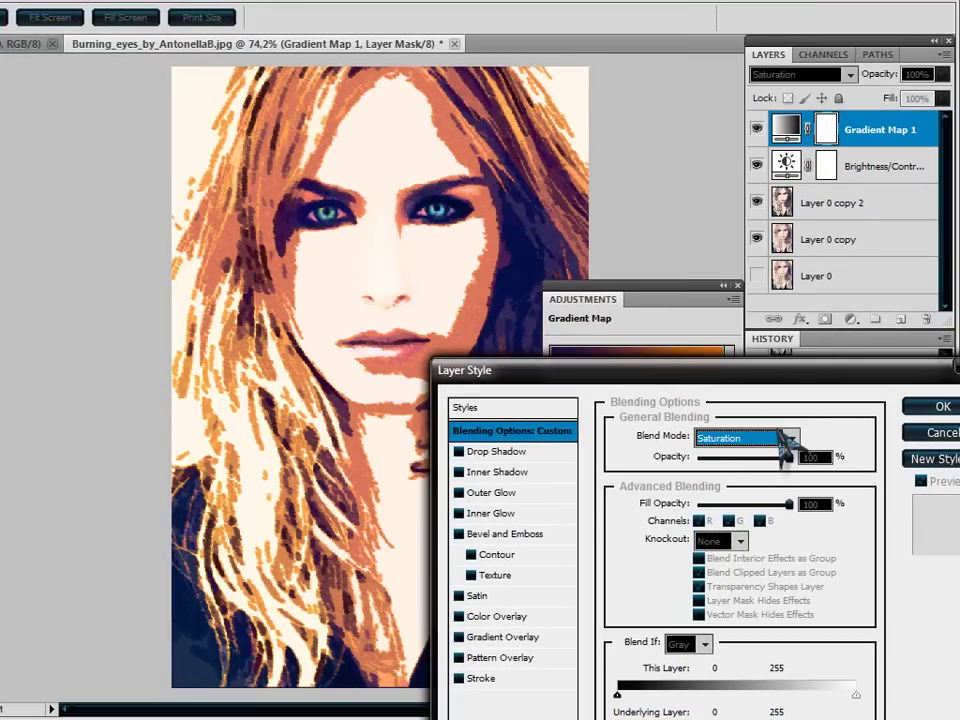
pyautogui.press('Down')
pyautogui.press('Up')
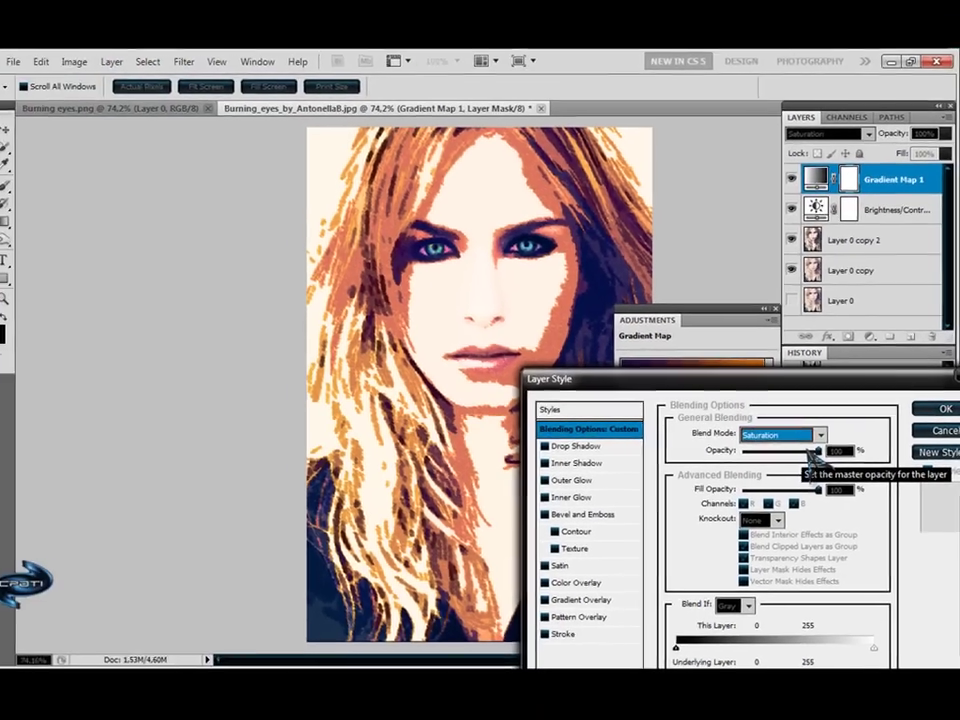
pyautogui.moveTo(820, 450)
pyautogui.mouseDown()
pyautogui.moveTo(778, 452)
pyautogui.moveTo(797, 456)
pyautogui.moveTo(786, 459)
pyautogui.mouseUp()
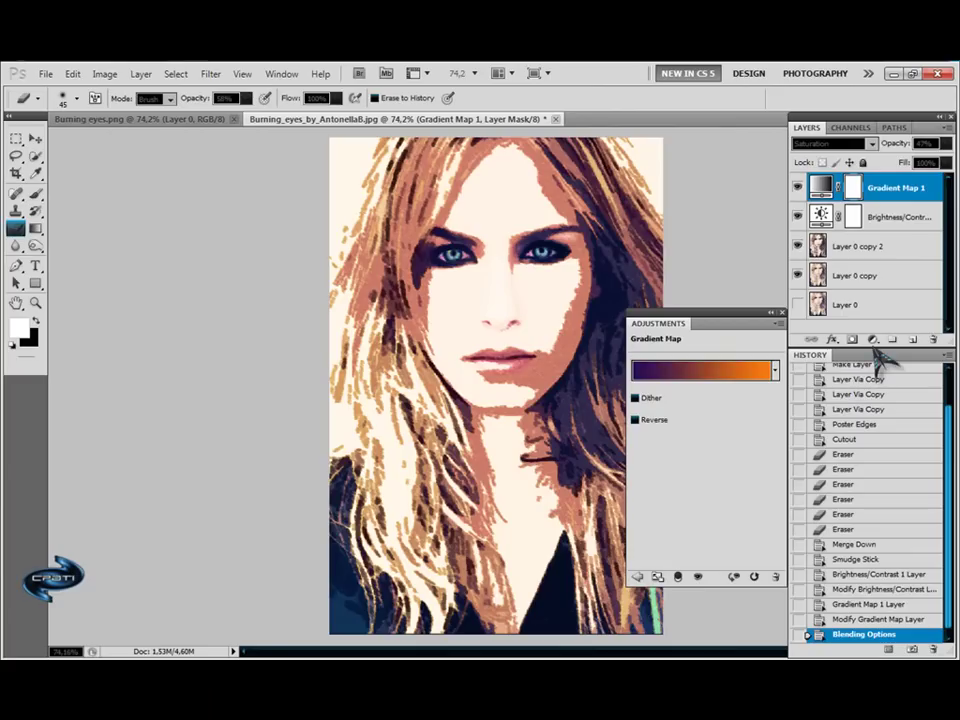
# Step: Add a Sepia Photo Filter layer at 75% density, then add a Levels adjustment layer
pyautogui.click(873, 340)
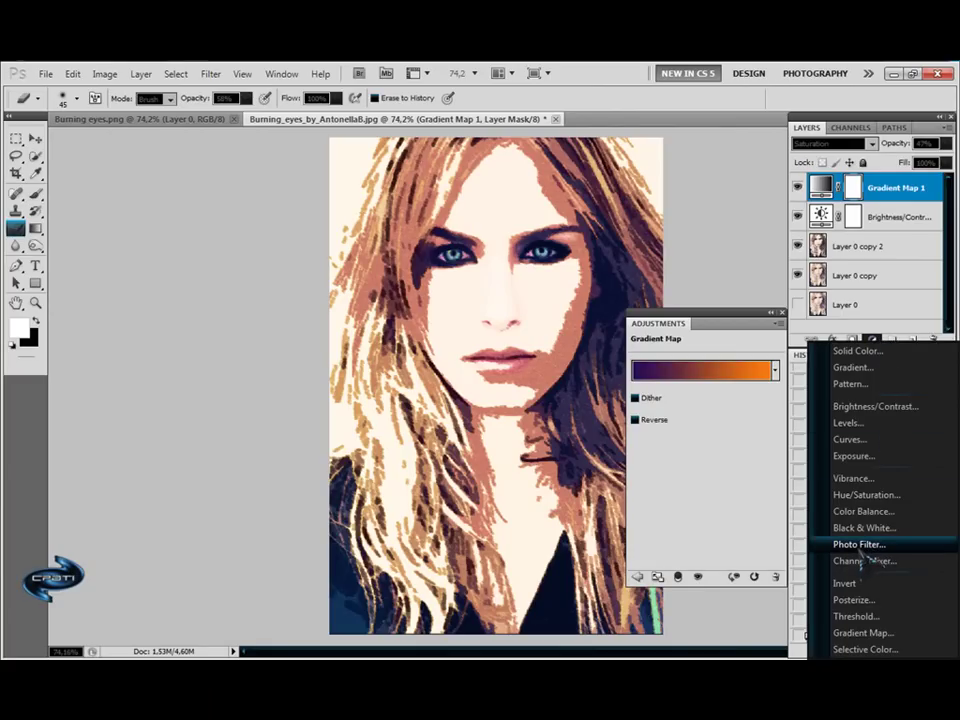
pyautogui.click(866, 546)
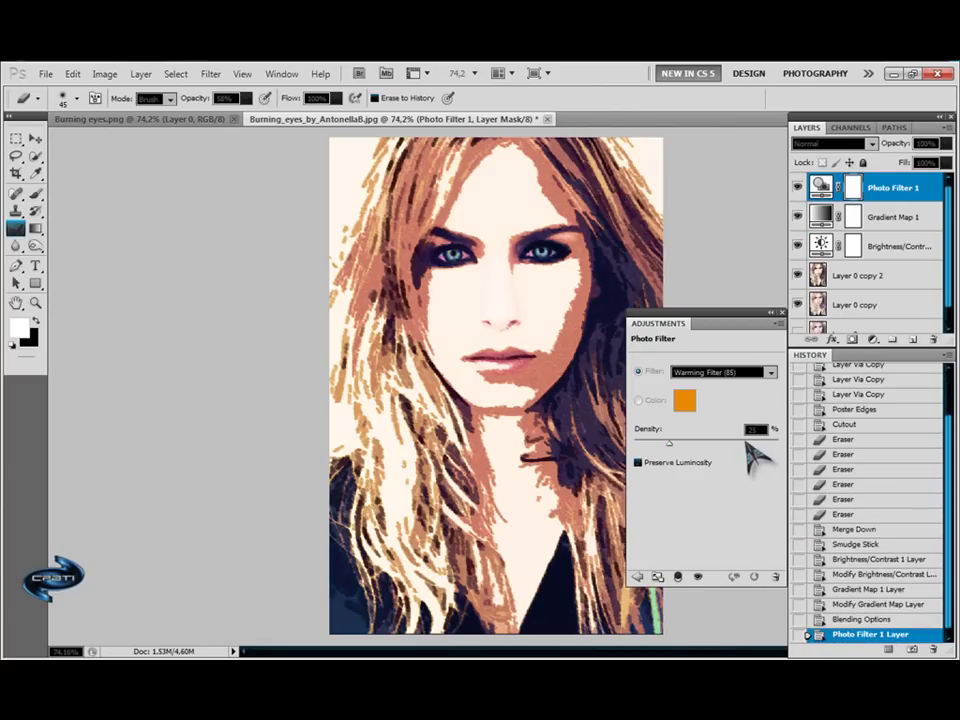
pyautogui.write('75')
pyautogui.press('Return')
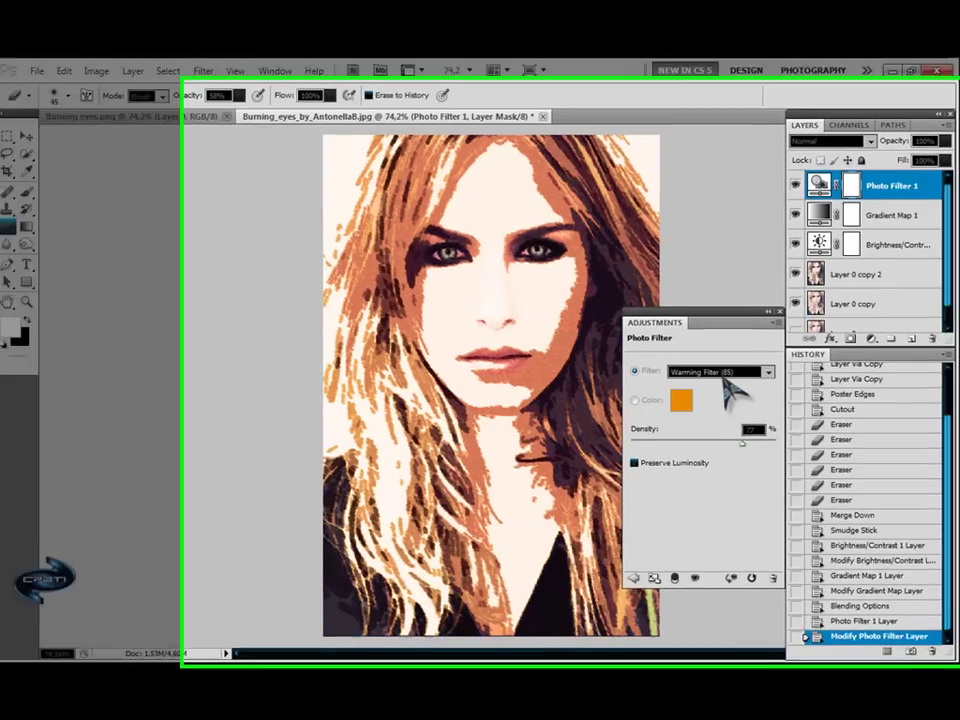
pyautogui.click(735, 373)
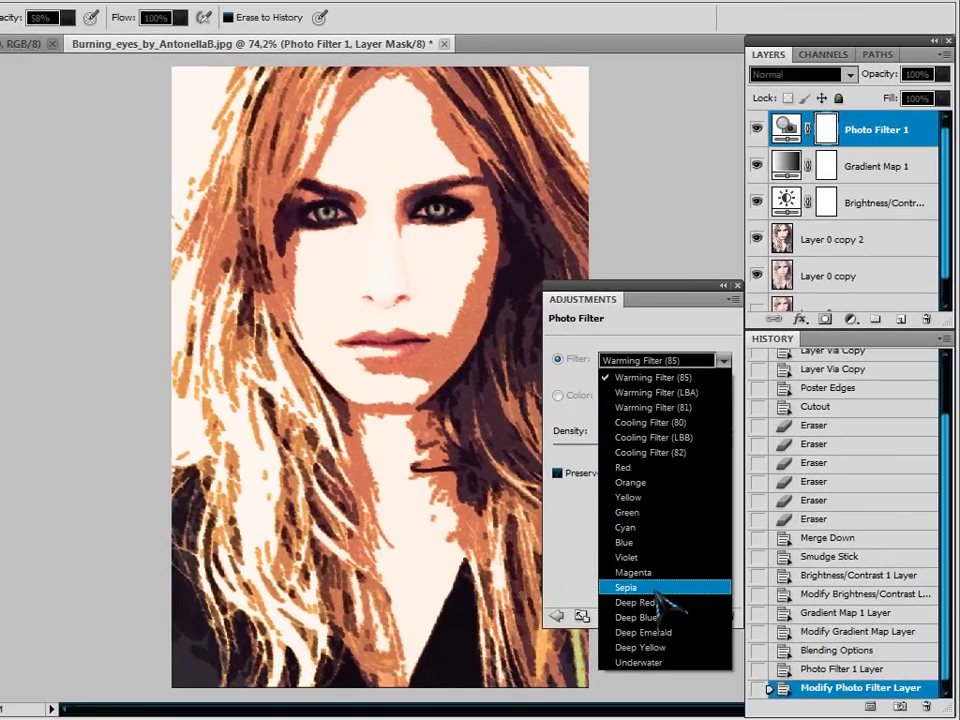
pyautogui.click(656, 588)
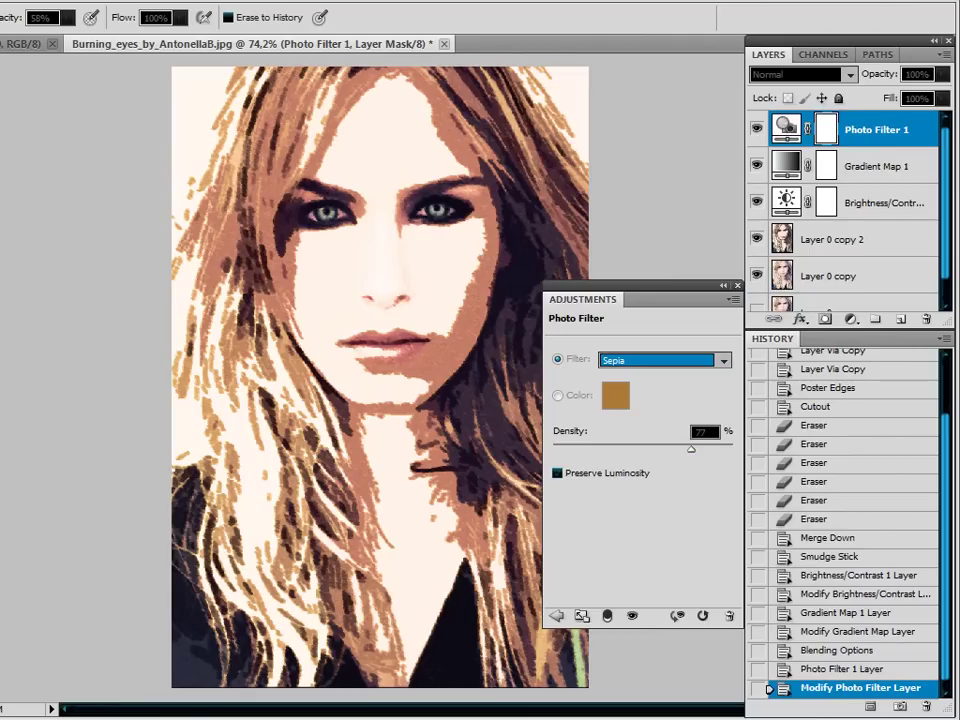
pyautogui.click(851, 319)
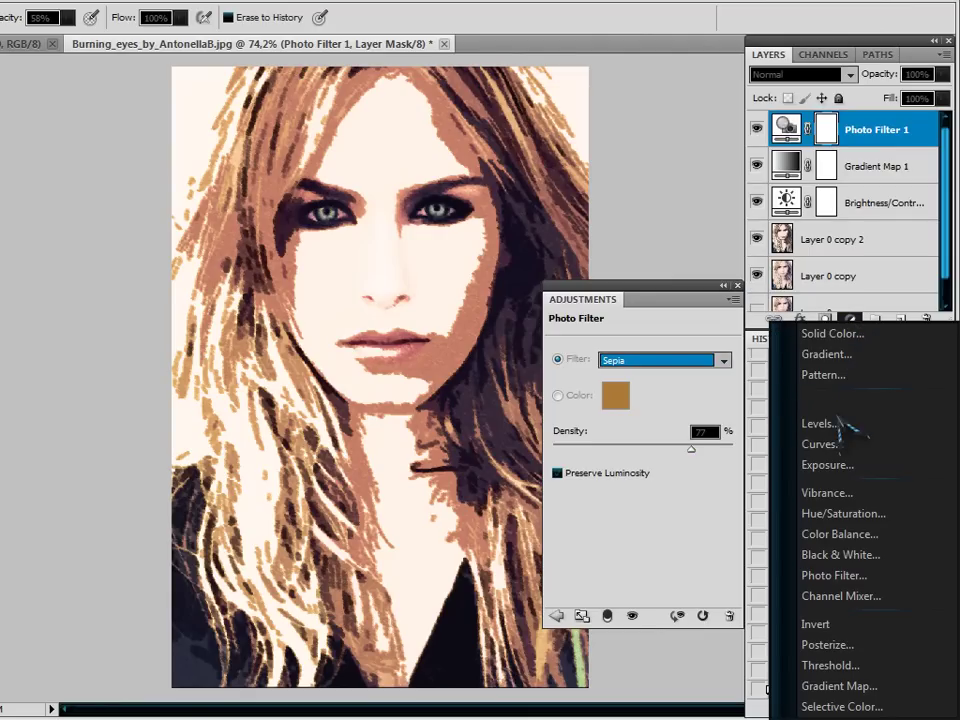
pyautogui.click(839, 427)
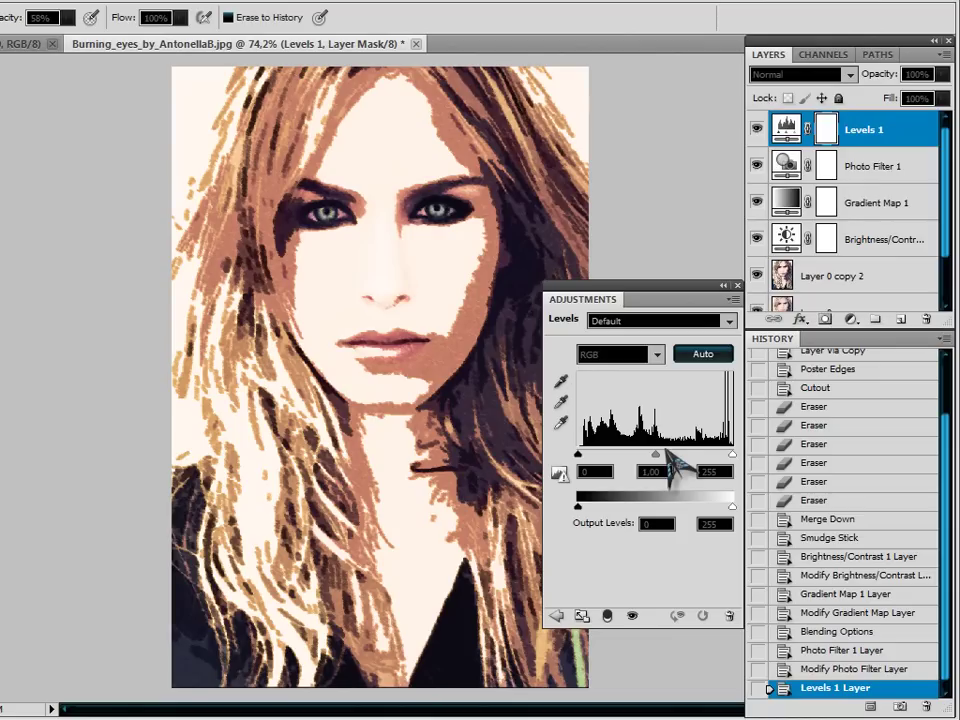
# Step: Set the Levels midtone input to 0.81 with black at 0, then close the Adjustments panel
pyautogui.moveTo(656, 458)
pyautogui.mouseDown()
pyautogui.moveTo(629, 458)
pyautogui.moveTo(656, 456)
pyautogui.moveTo(669, 476)
pyautogui.mouseUp()
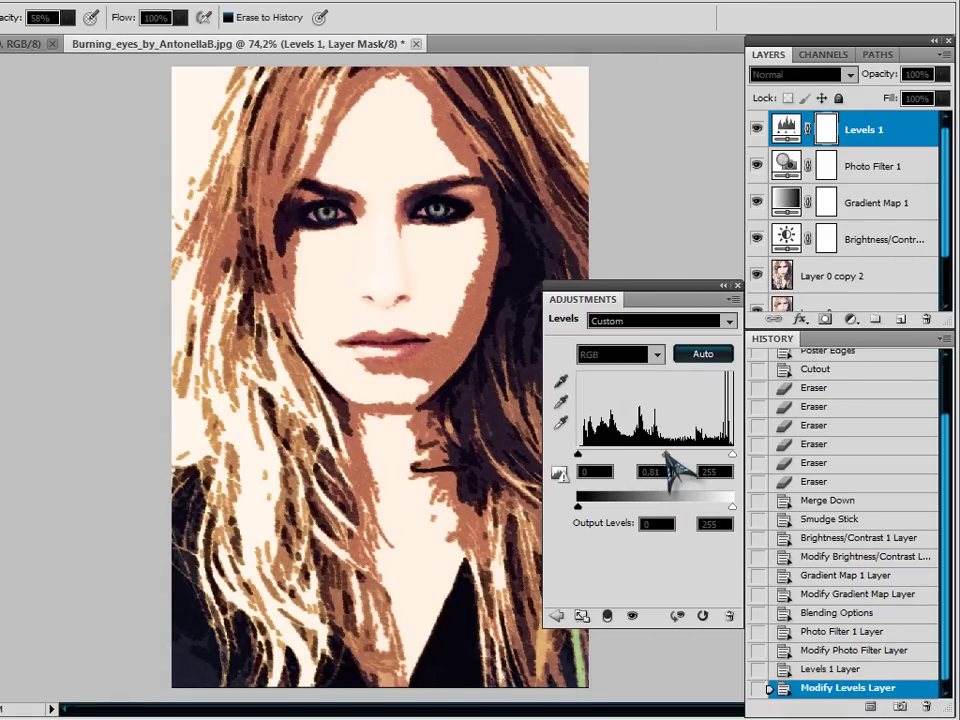
pyautogui.moveTo(579, 456)
pyautogui.mouseDown()
pyautogui.moveTo(614, 458)
pyautogui.moveTo(565, 468)
pyautogui.mouseUp()
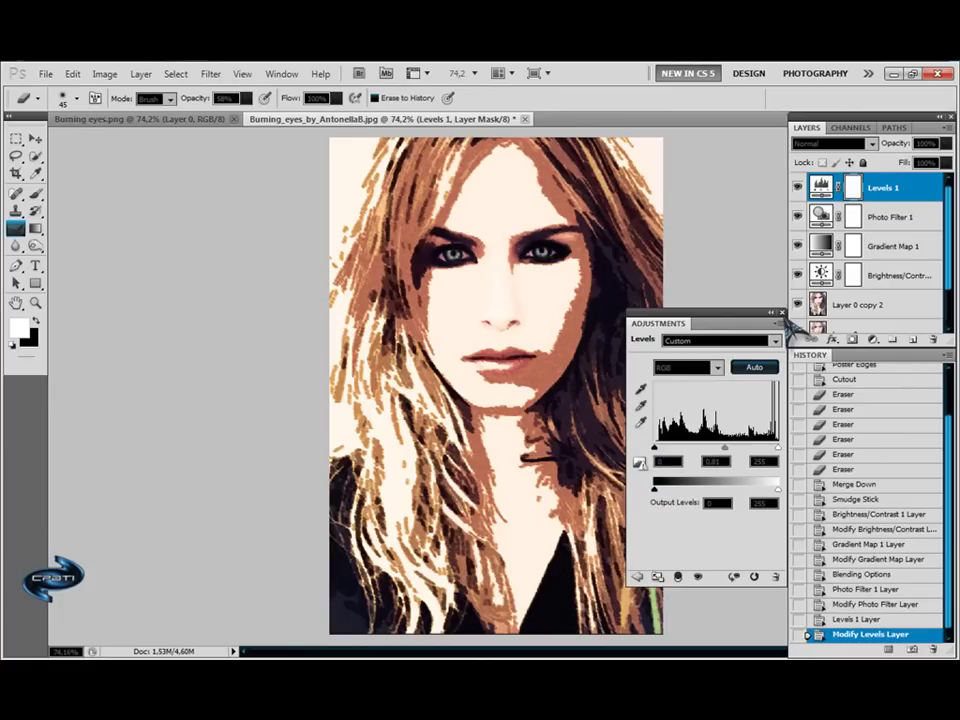
pyautogui.click(782, 313)
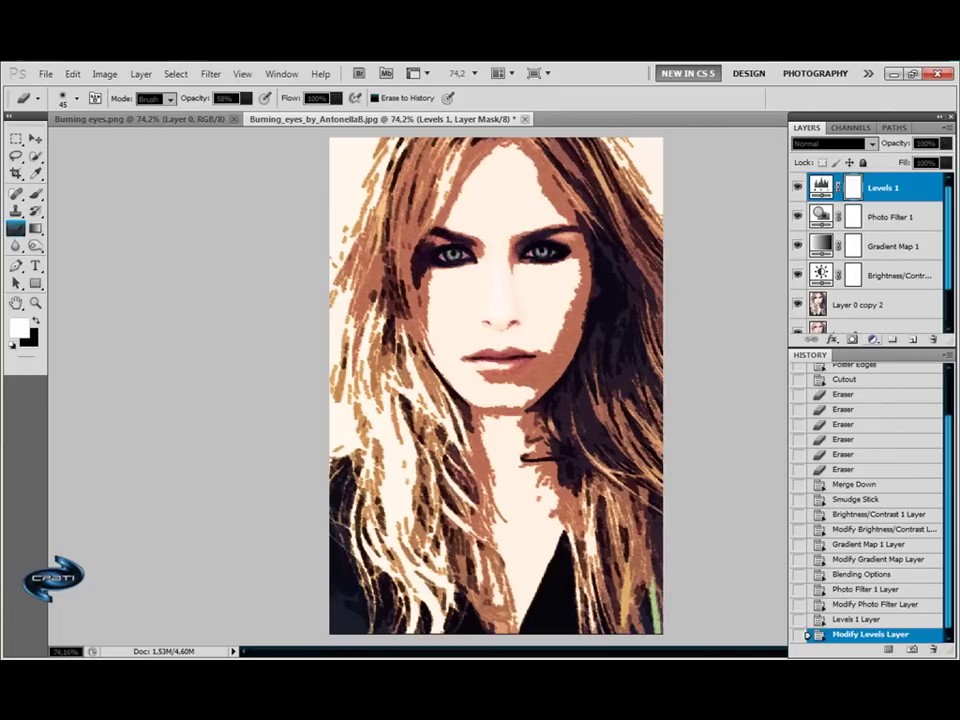
# Step: Add a Selective Color adjustment layer with Reds black raised to +24
pyautogui.click(873, 339)
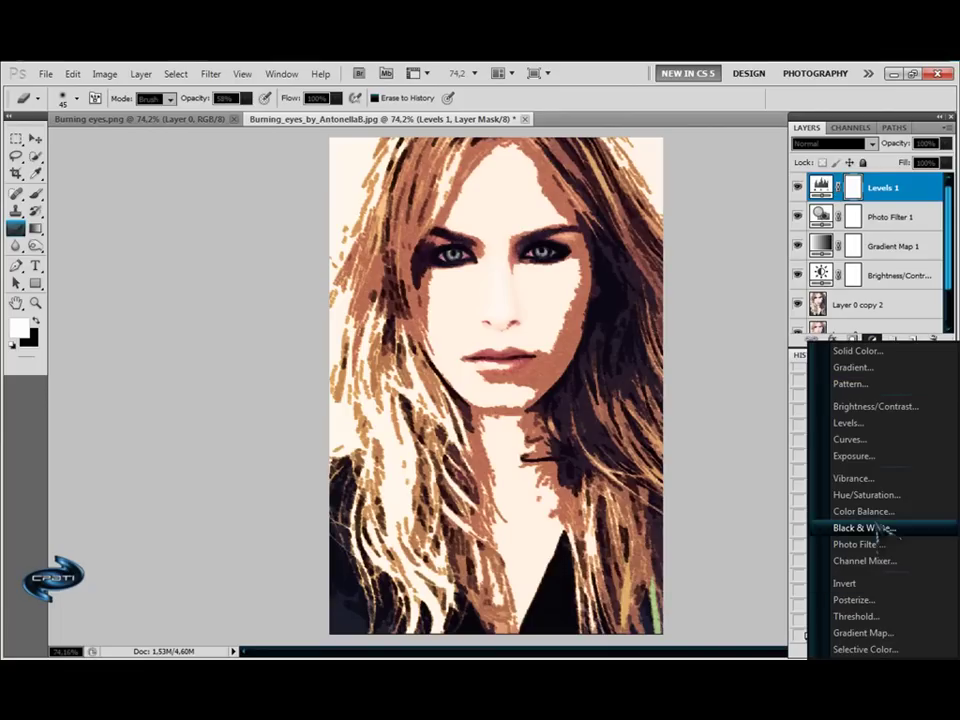
pyautogui.click(860, 649)
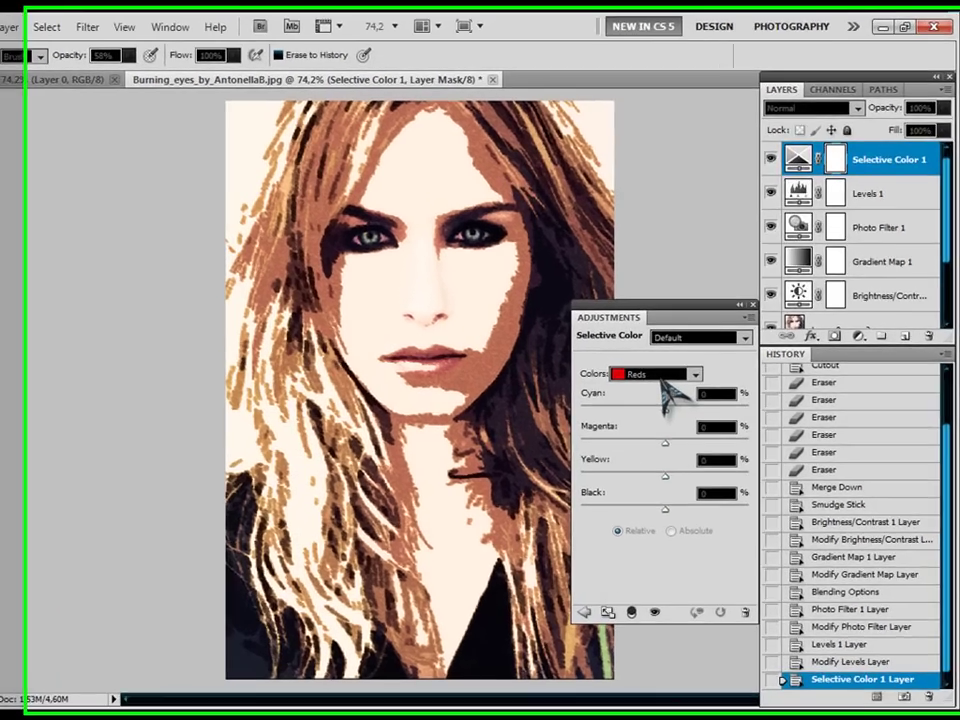
pyautogui.click(706, 372)
pyautogui.click(704, 374)
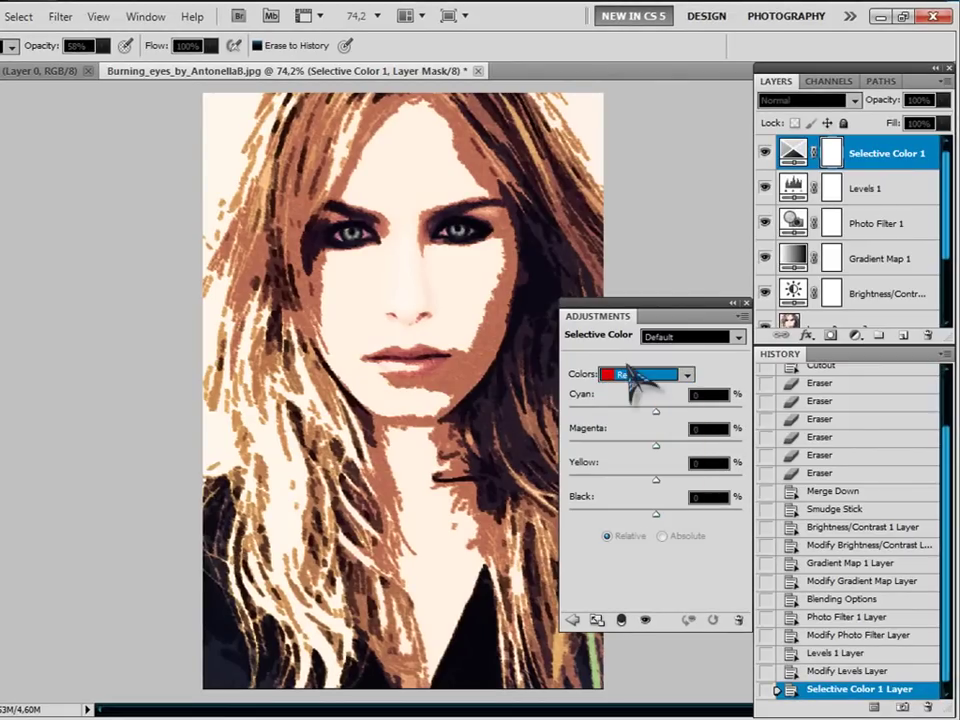
pyautogui.moveTo(659, 516)
pyautogui.mouseDown()
pyautogui.moveTo(589, 520)
pyautogui.moveTo(731, 525)
pyautogui.moveTo(681, 531)
pyautogui.moveTo(677, 516)
pyautogui.mouseUp()
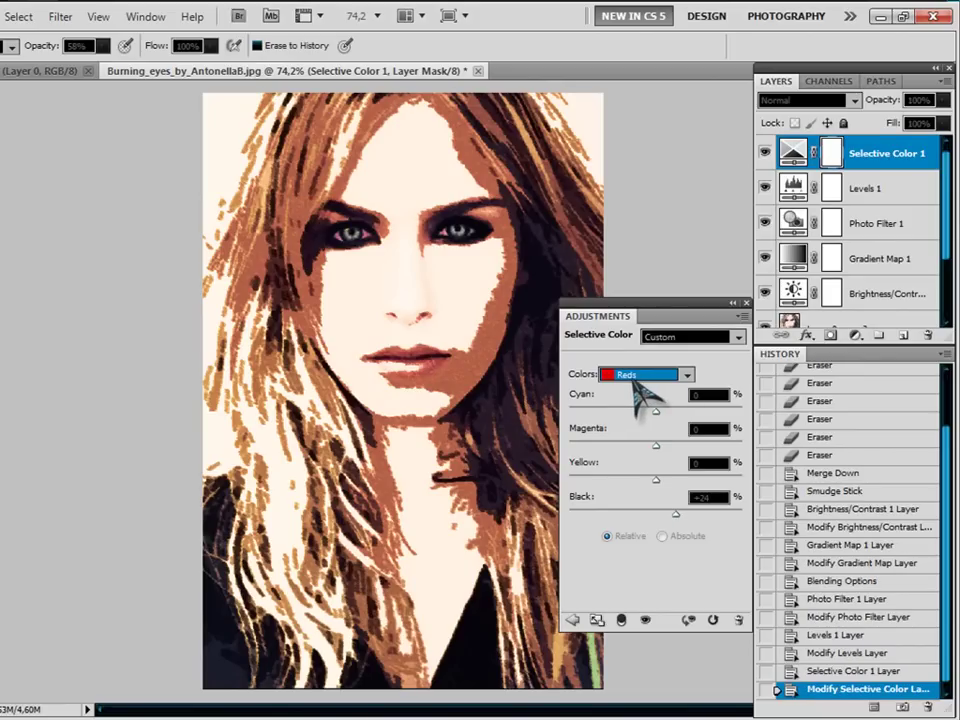
# Step: Adjust the Blacks range to yellow +17 and black -5
pyautogui.click(641, 378)
pyautogui.click(652, 506)
pyautogui.moveTo(653, 513); pyautogui.dragTo(669, 531)
pyautogui.moveTo(657, 481); pyautogui.dragTo(671, 482)
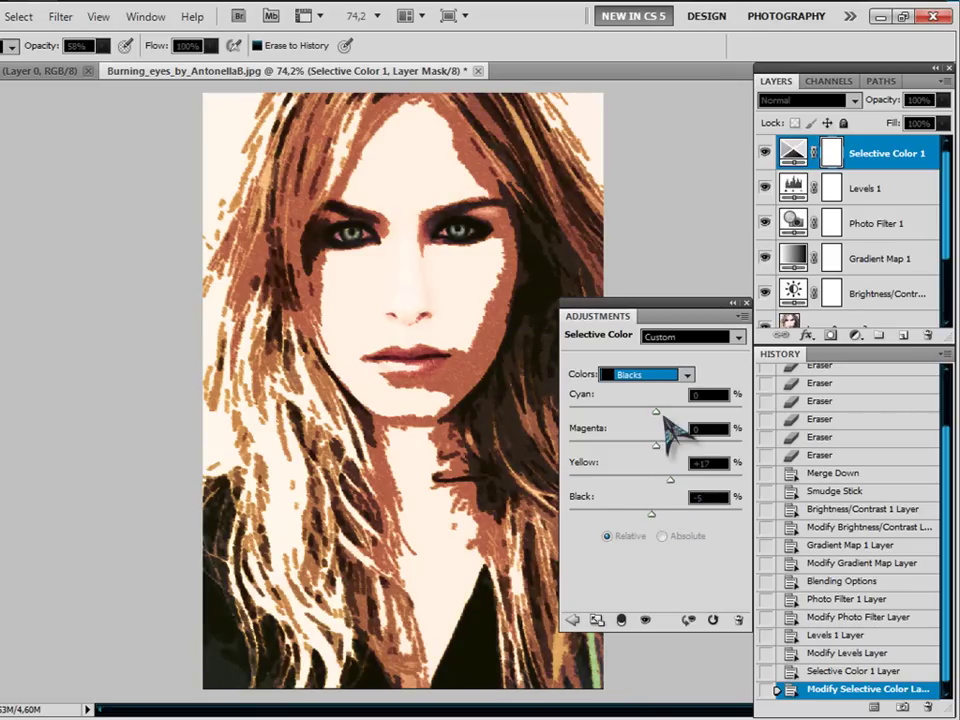
pyautogui.click(686, 375)
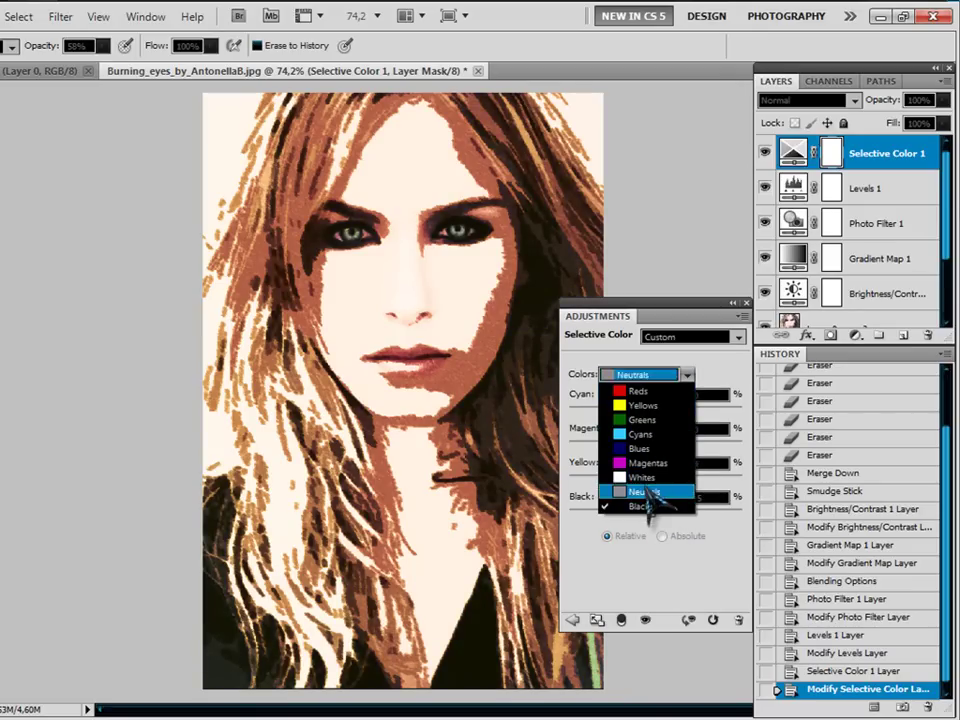
# Step: Adjust the Neutrals range's magenta, cyan and yellow sliders
pyautogui.click(645, 491)
pyautogui.moveTo(669, 481)
pyautogui.mouseDown()
pyautogui.moveTo(640, 481)
pyautogui.moveTo(666, 515)
pyautogui.mouseUp()
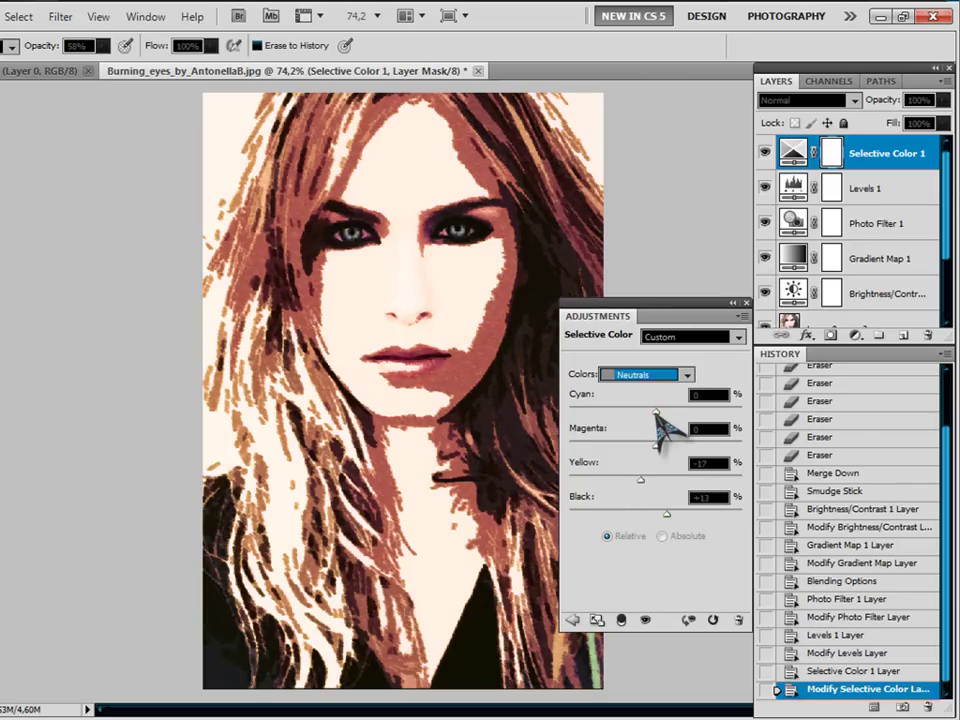
pyautogui.moveTo(656, 413); pyautogui.dragTo(671, 413)
pyautogui.moveTo(640, 480); pyautogui.dragTo(653, 480)
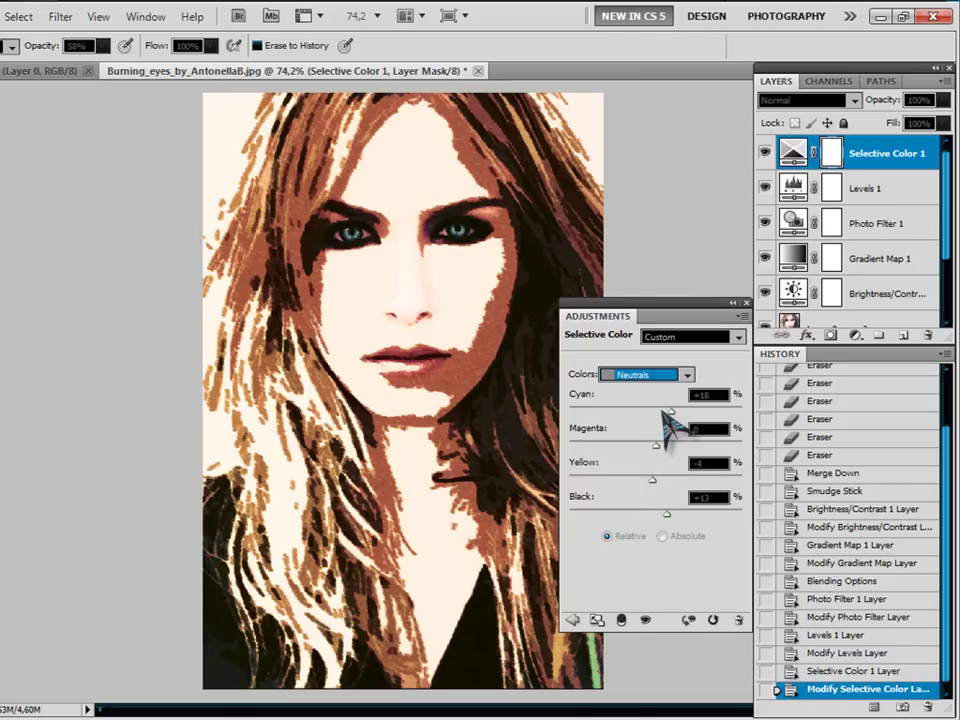
# Step: Set the Yellows range to yellow +69, magenta -29, cyan about +86
pyautogui.press('Up')
pyautogui.press('Up')
pyautogui.press('Up')
pyautogui.press('Up')
pyautogui.press('Up')
pyautogui.press('Up')
pyautogui.press('Up')
pyautogui.press('Down')
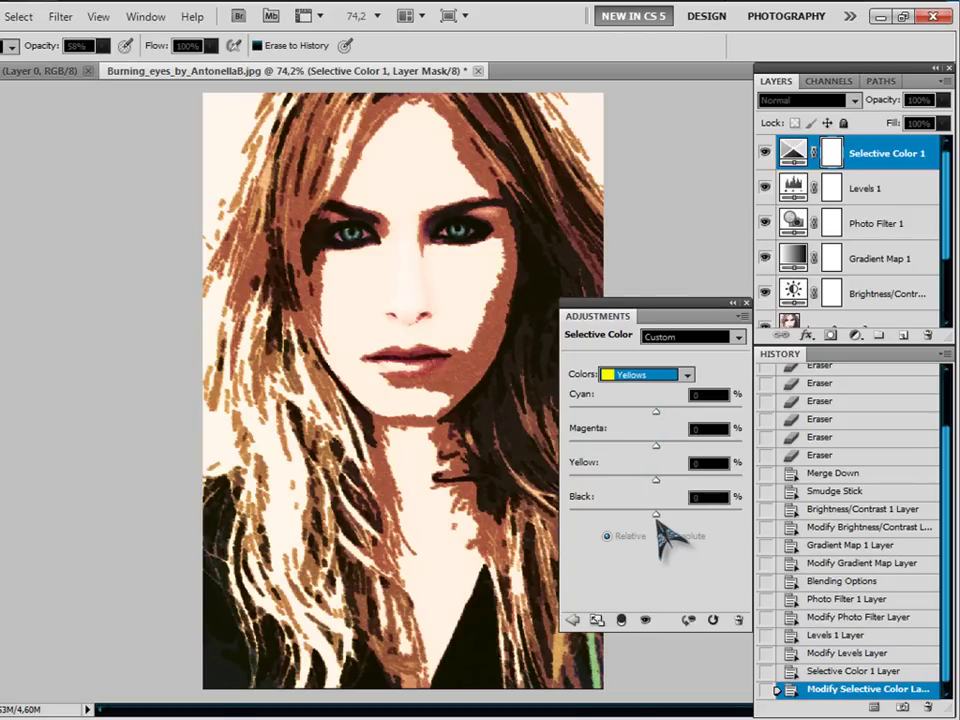
pyautogui.moveTo(656, 514)
pyautogui.mouseDown()
pyautogui.moveTo(586, 514)
pyautogui.moveTo(655, 514)
pyautogui.moveTo(714, 480)
pyautogui.mouseUp()
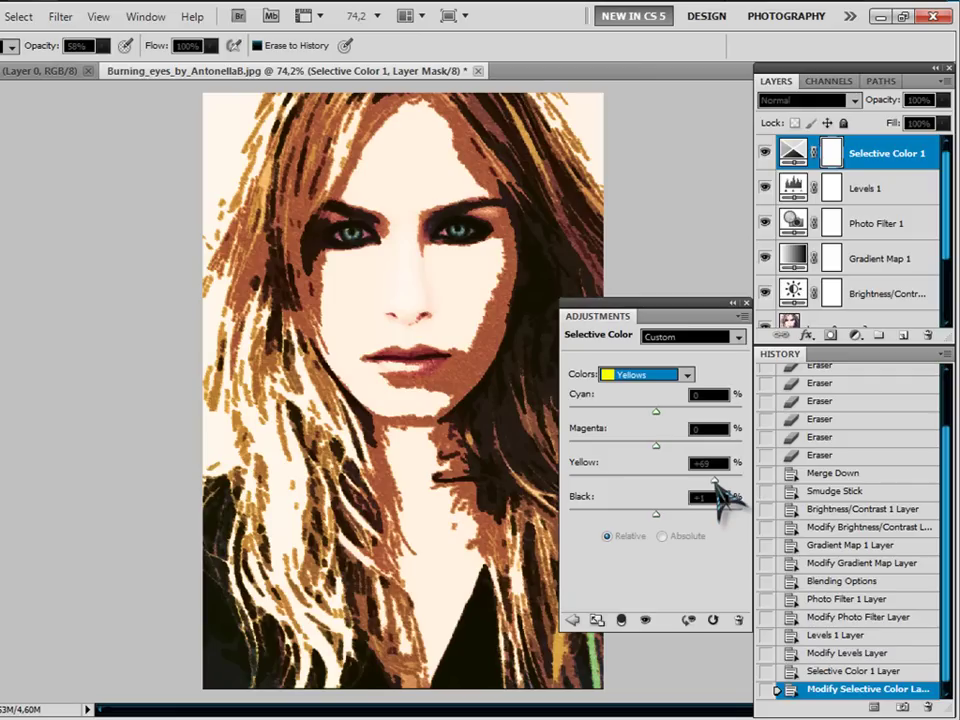
pyautogui.moveTo(657, 446); pyautogui.dragTo(613, 446)
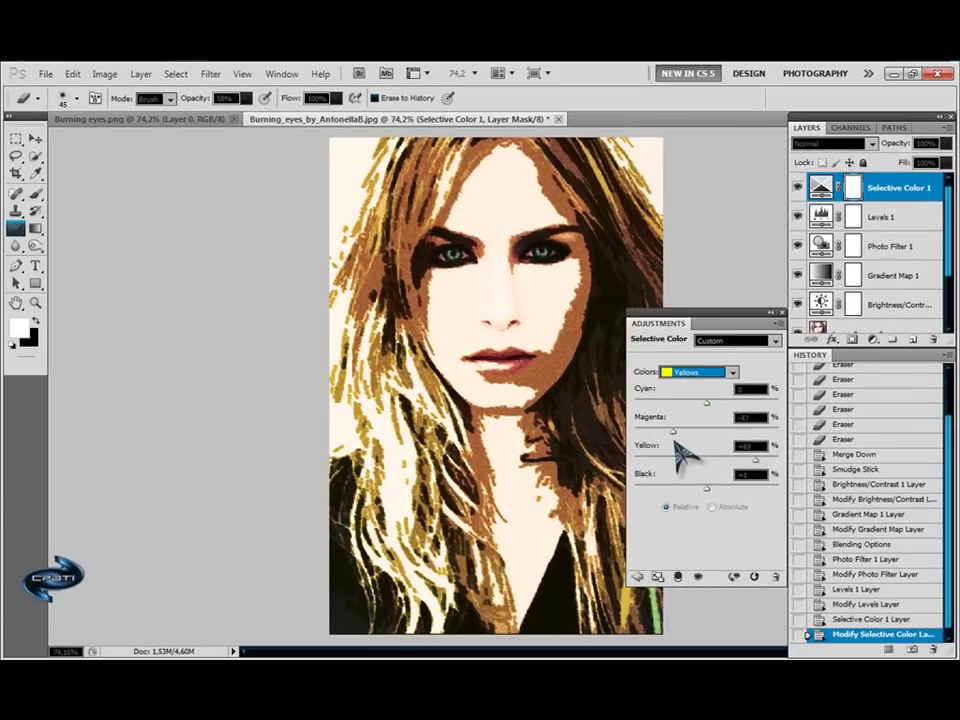
pyautogui.moveTo(676, 449); pyautogui.dragTo(686, 446)
pyautogui.moveTo(706, 404); pyautogui.dragTo(714, 404)
pyautogui.click(768, 404)
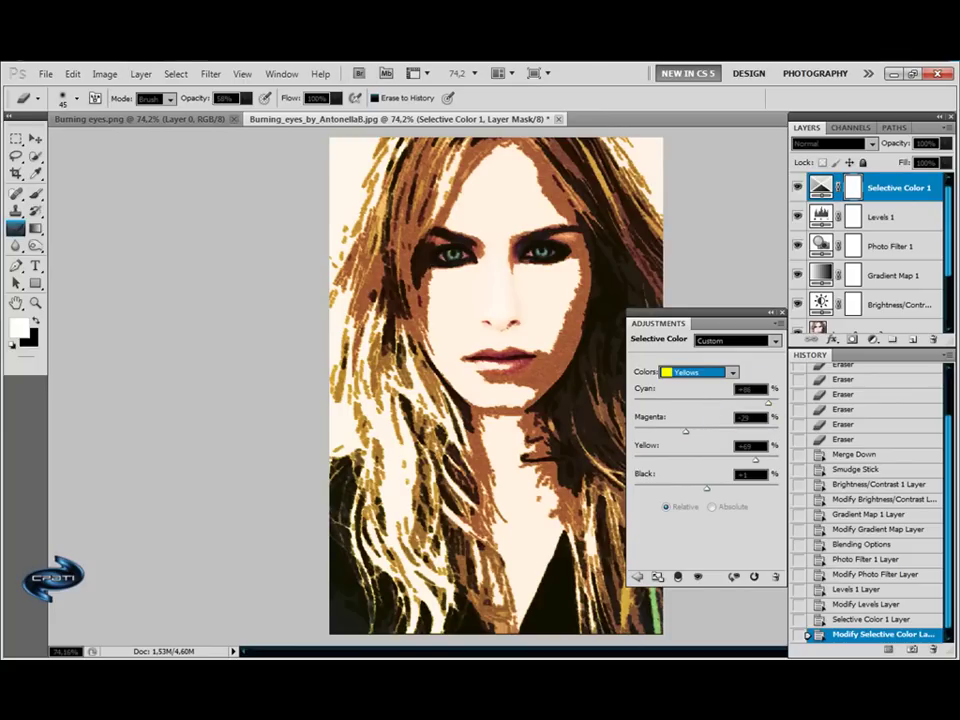
# Step: Compare Selective Color 1 on and off against Burning eyes.png, leaving that layer hidden
pyautogui.click(782, 313)
pyautogui.click(797, 187)
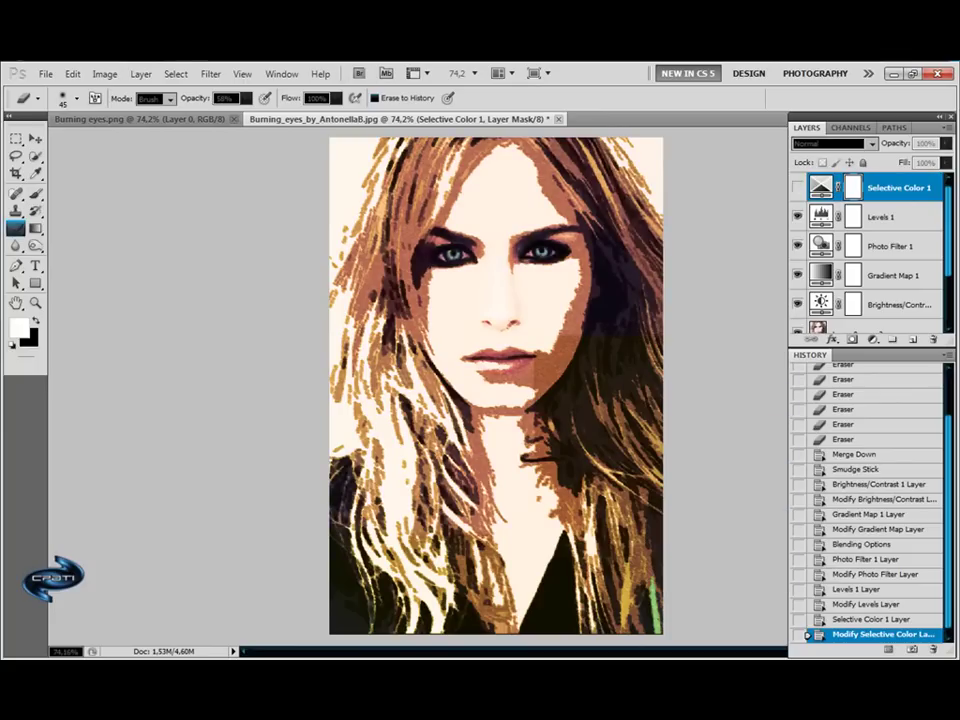
pyautogui.click(797, 187)
pyautogui.click(797, 187)
pyautogui.click(797, 187)
pyautogui.click(797, 187)
pyautogui.click(797, 187)
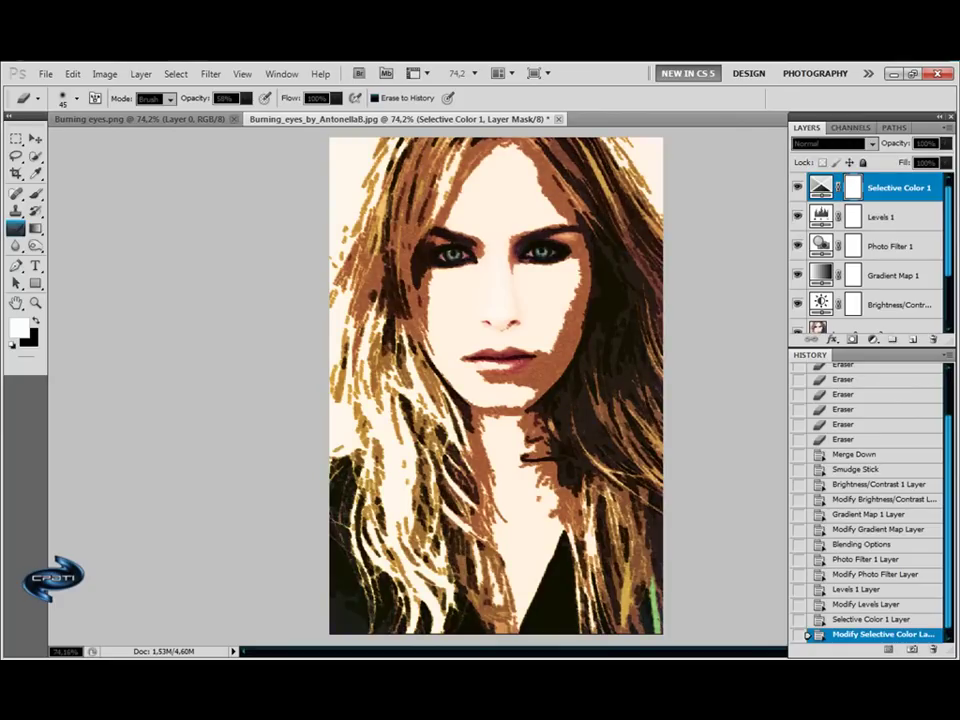
pyautogui.click(797, 187)
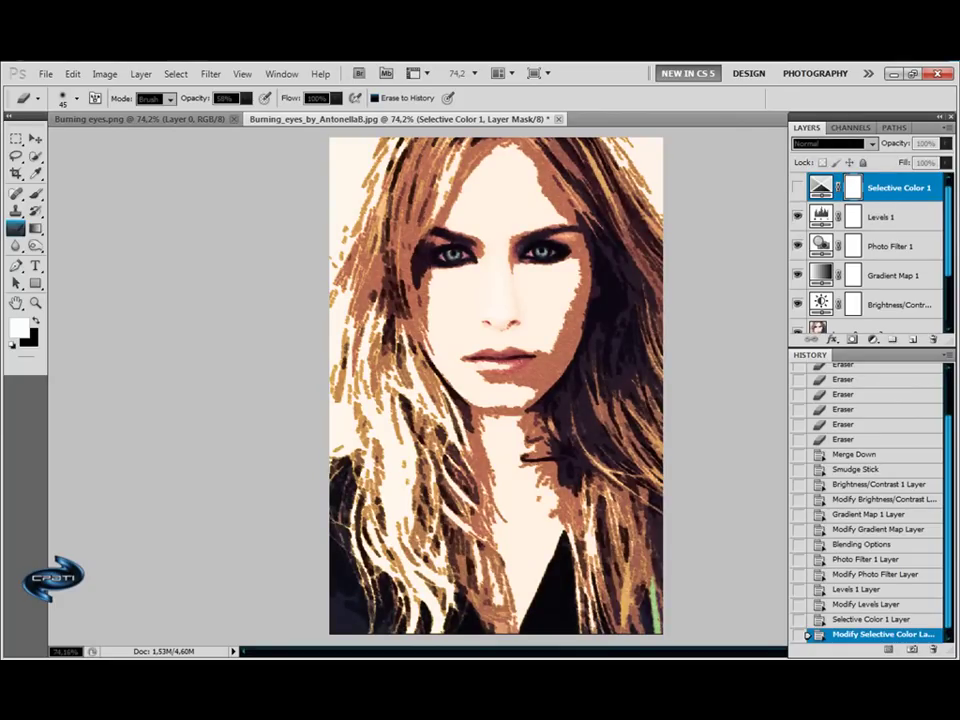
pyautogui.click(205, 120)
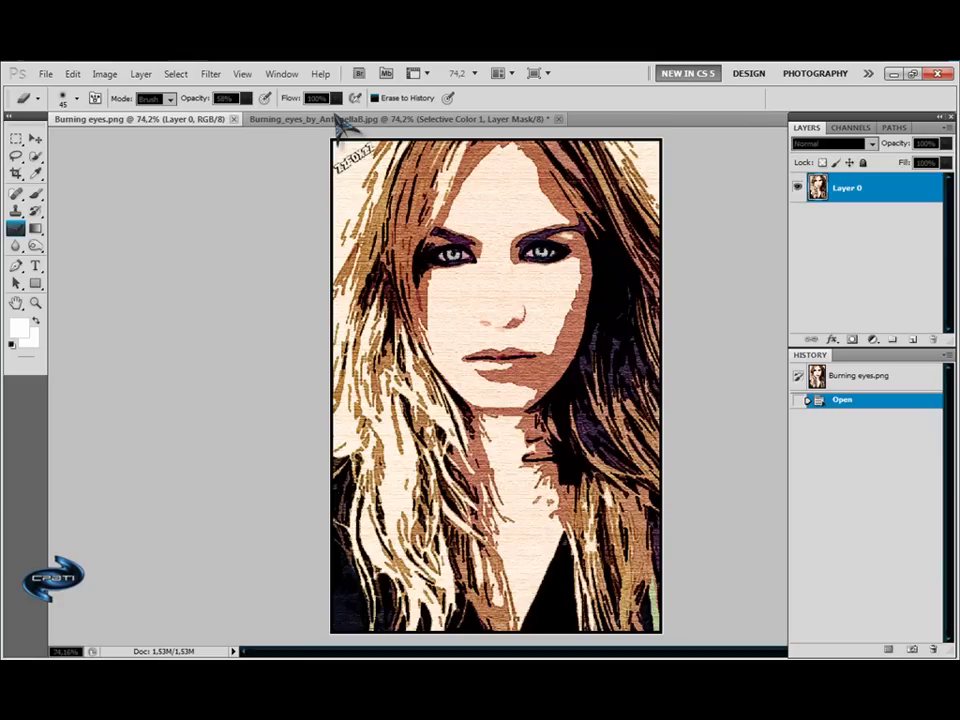
pyautogui.click(350, 118)
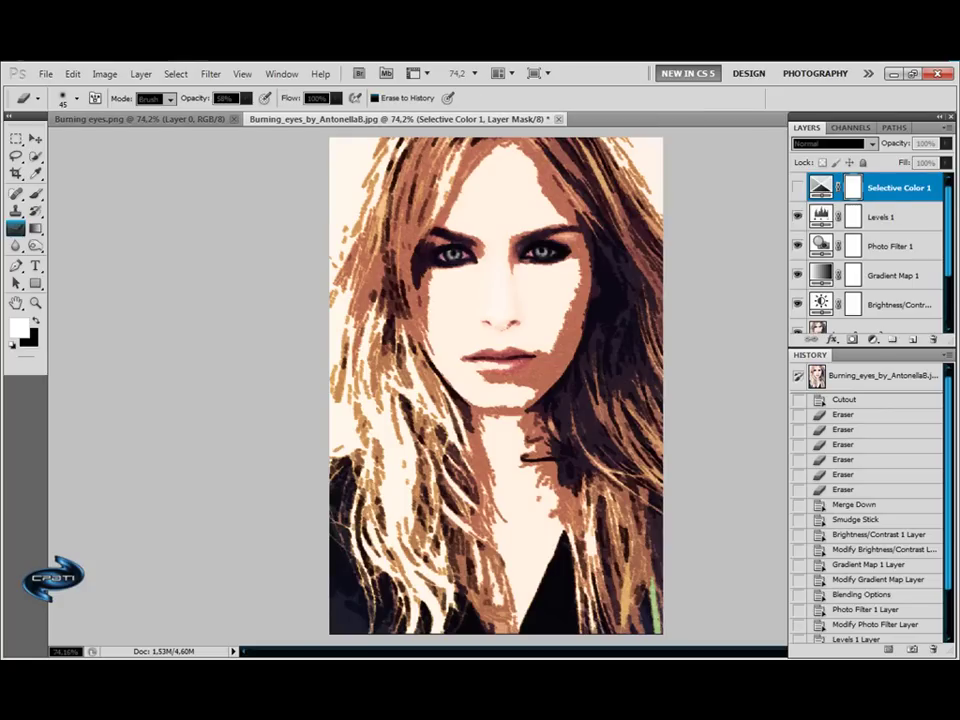
# Step: Stamp the visible layers into a new layer and apply a Canvas Texturizer from the Filter Gallery
pyautogui.hotkey('ctrl', 'shift', 'e')
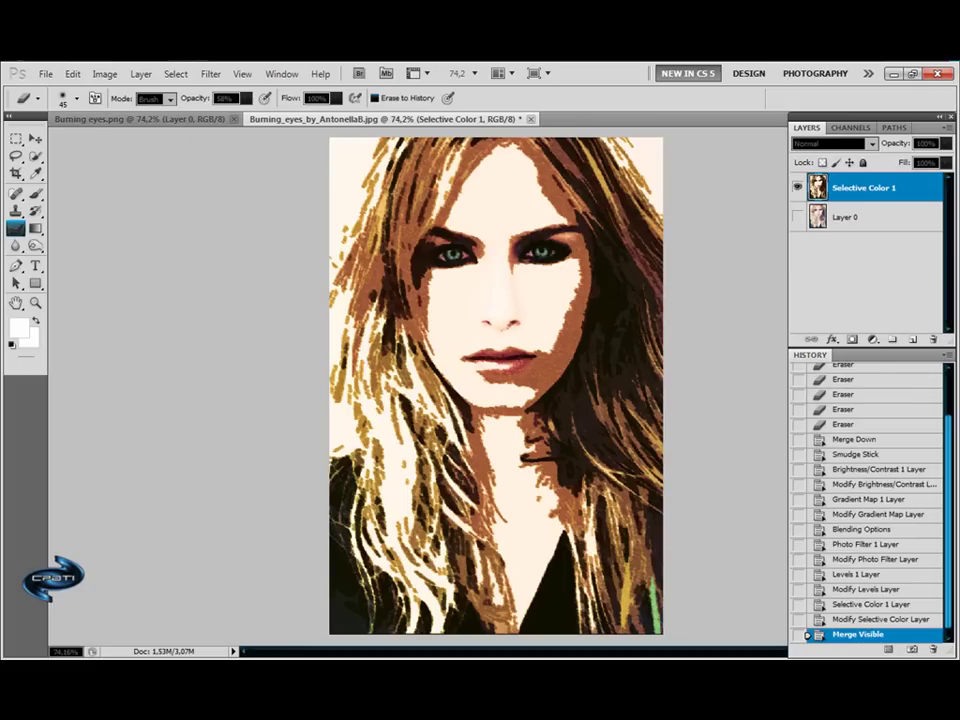
pyautogui.click(222, 76)
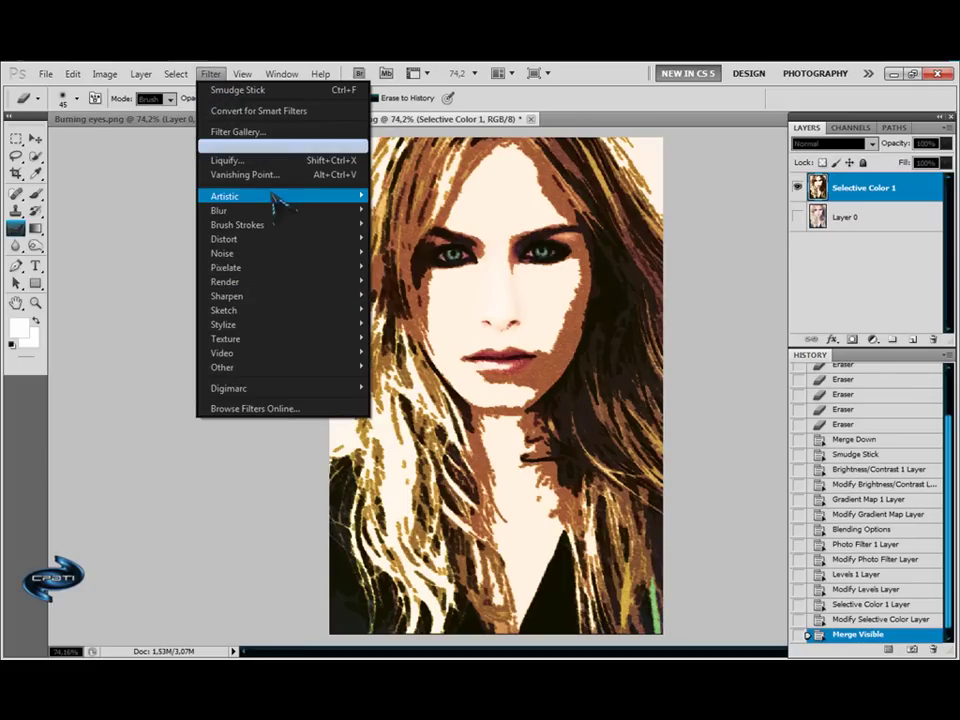
pyautogui.press('Escape')
pyautogui.press('Escape')
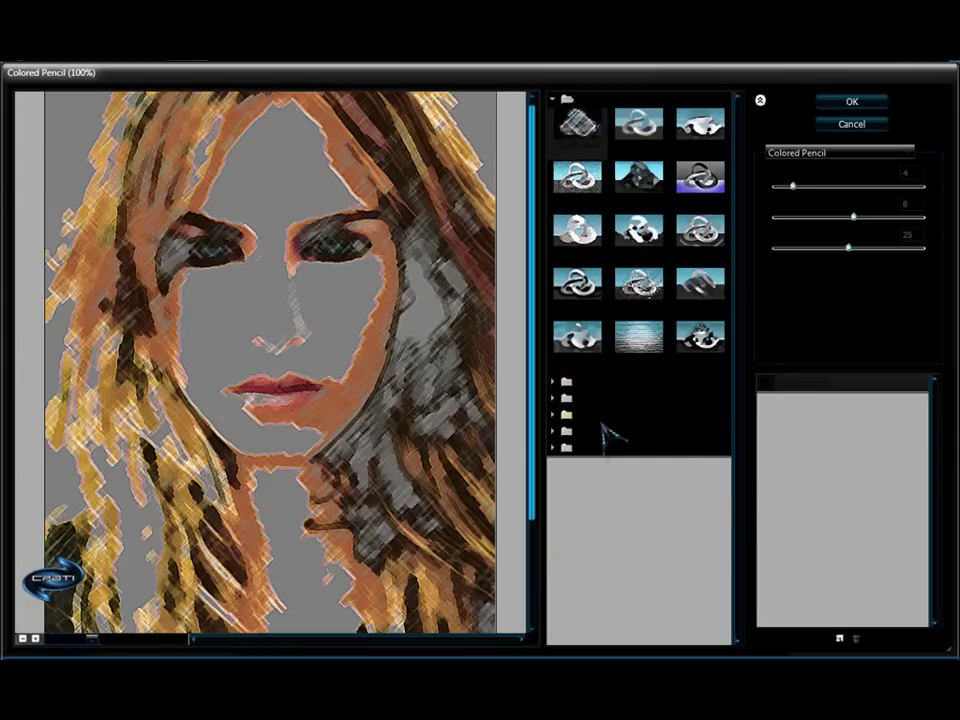
pyautogui.click(566, 447)
pyautogui.click(710, 528)
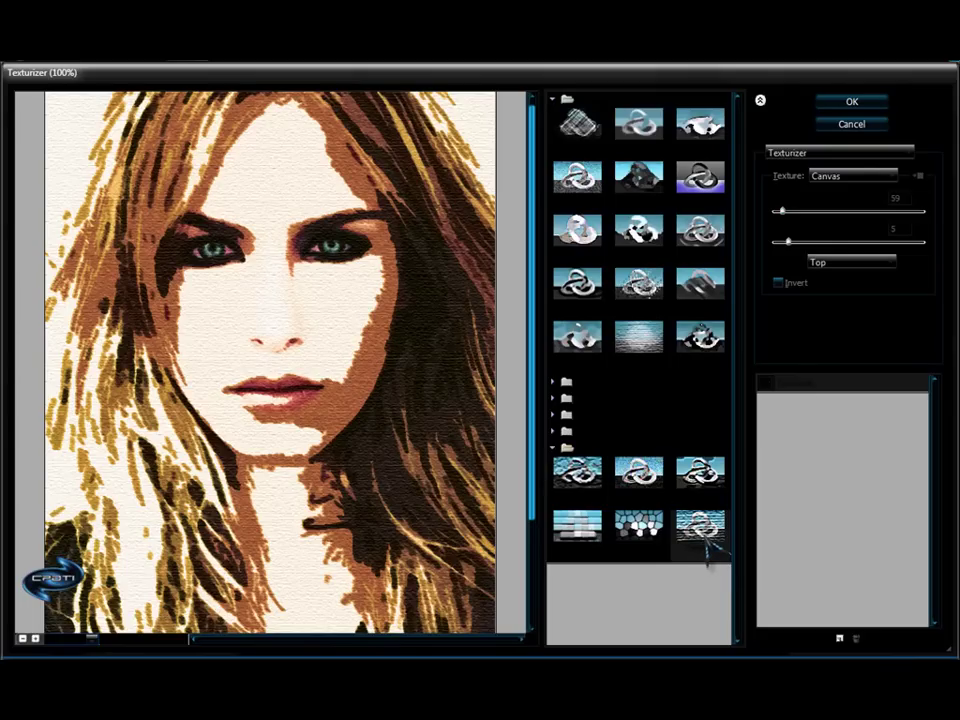
pyautogui.click(851, 101)
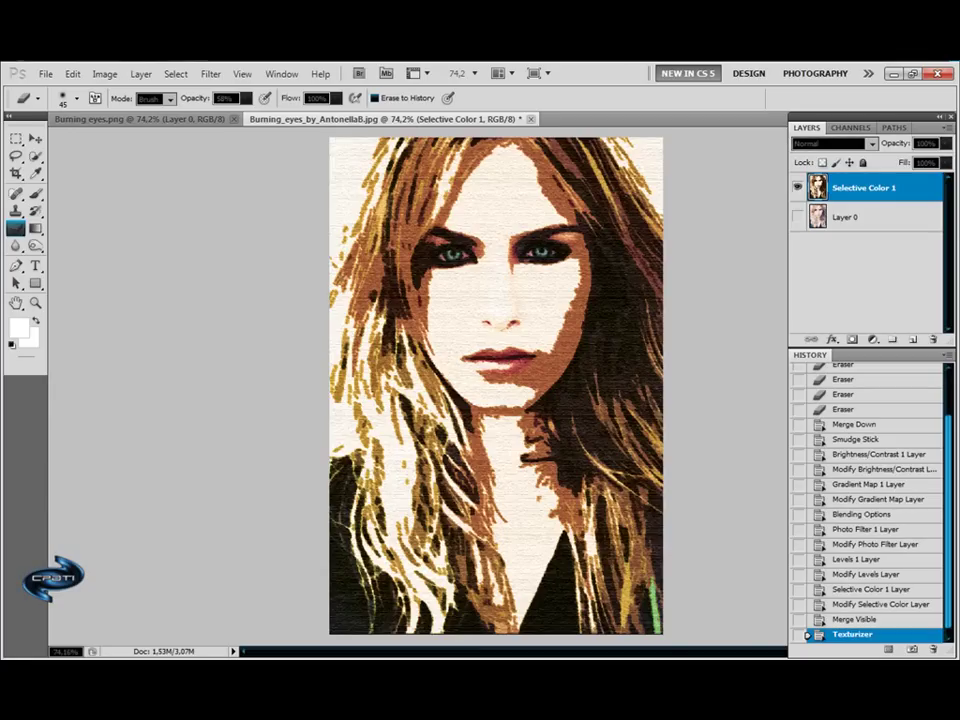
# Step: Compare the textured painted layer against the original photo, leaving it visible
pyautogui.click(797, 187)
pyautogui.click(797, 187)
pyautogui.click(797, 187)
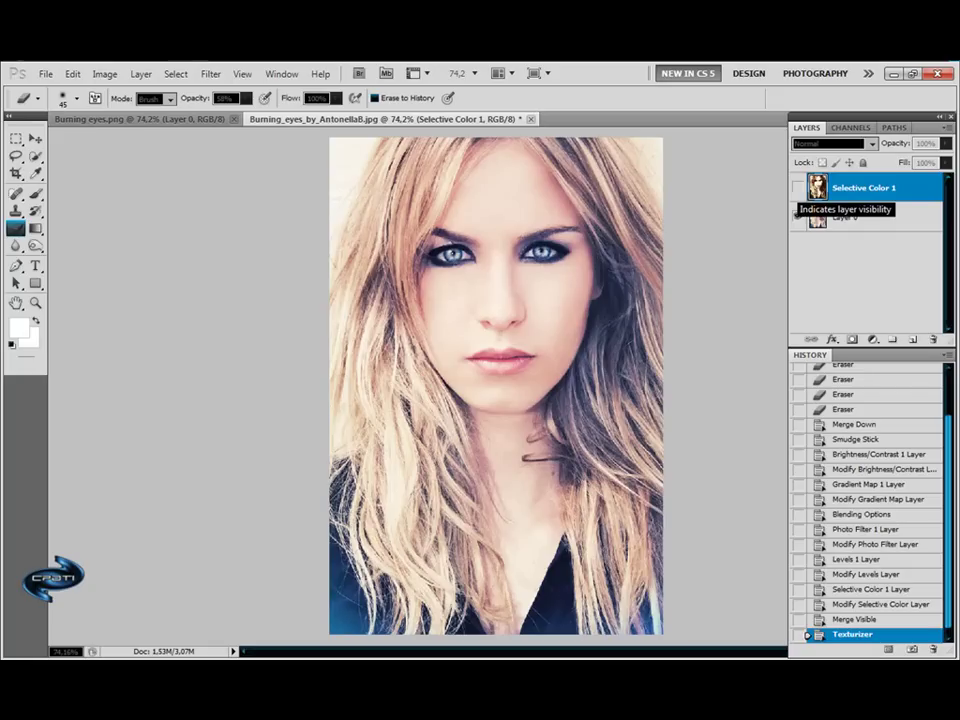
pyautogui.click(797, 187)
pyautogui.click(797, 187)
pyautogui.click(797, 187)
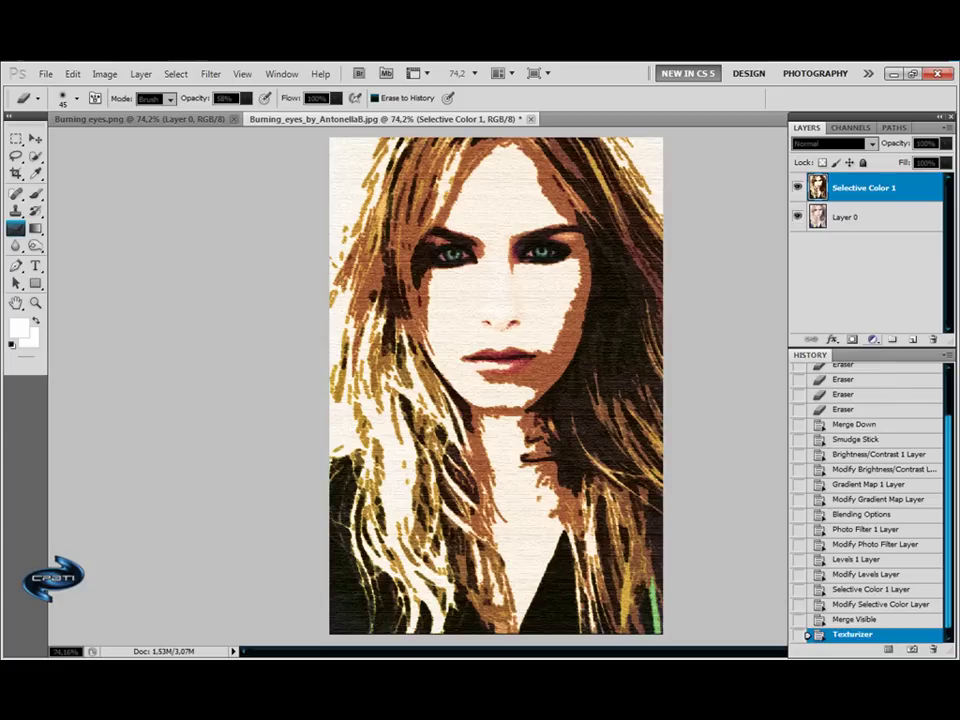
pyautogui.click(873, 340)
pyautogui.click(873, 340)
# Step: Flip between the Burning eyes.png reference and the working portrait twice
pyautogui.click(193, 119)
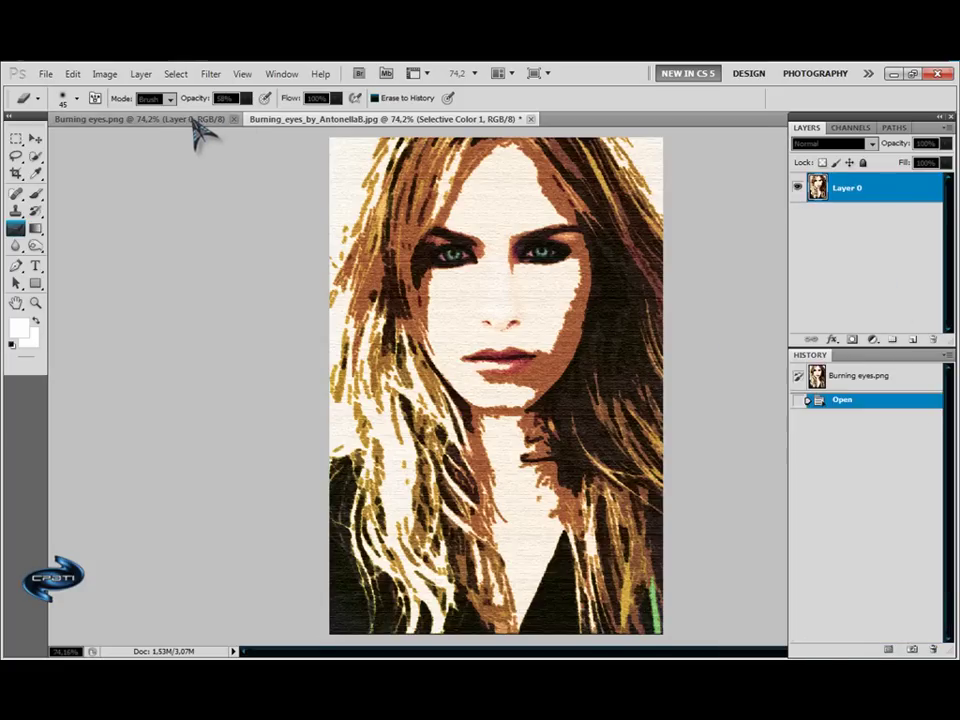
pyautogui.click(280, 119)
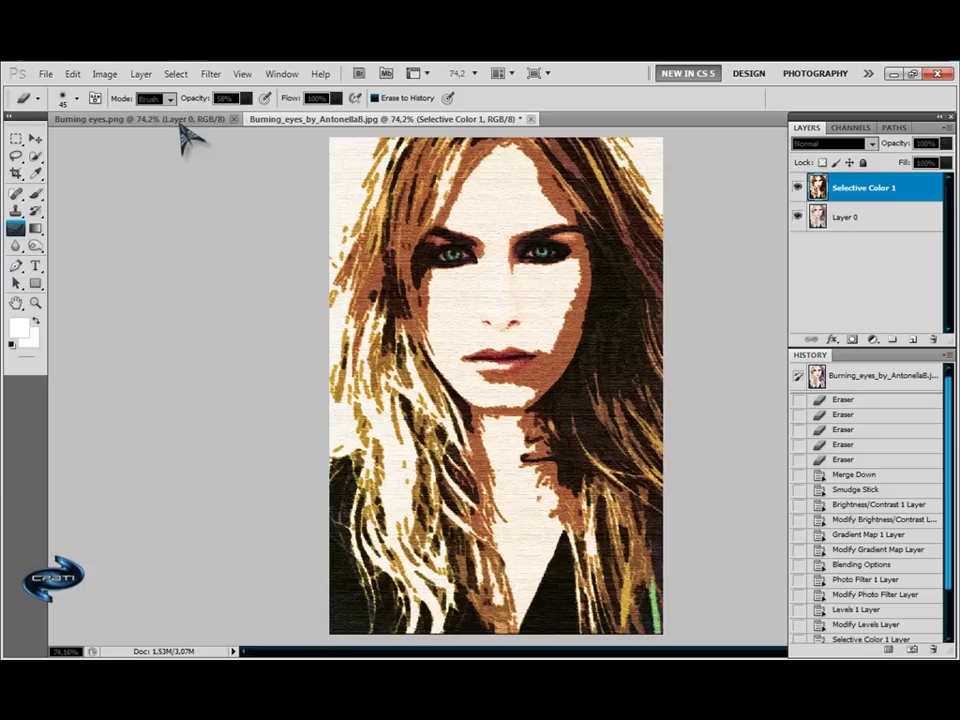
pyautogui.click(185, 120)
pyautogui.click(300, 120)
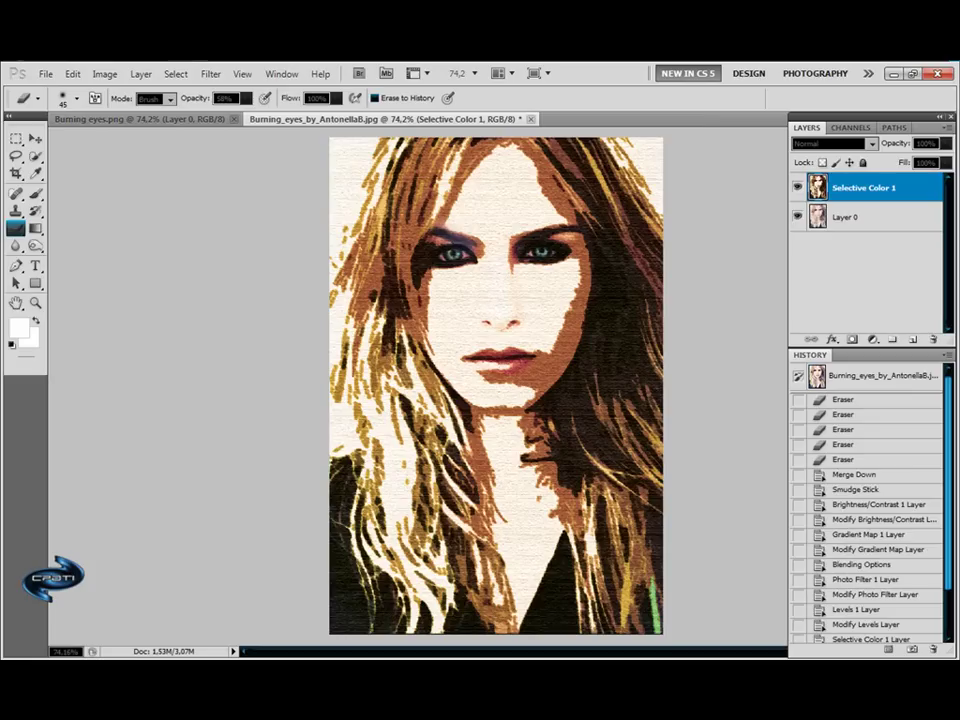
# Step: Undo trial eraser strokes on the left eye and lower-left hair, ending on Burning eyes.png
pyautogui.moveTo(455, 255); pyautogui.dragTo(540, 255)
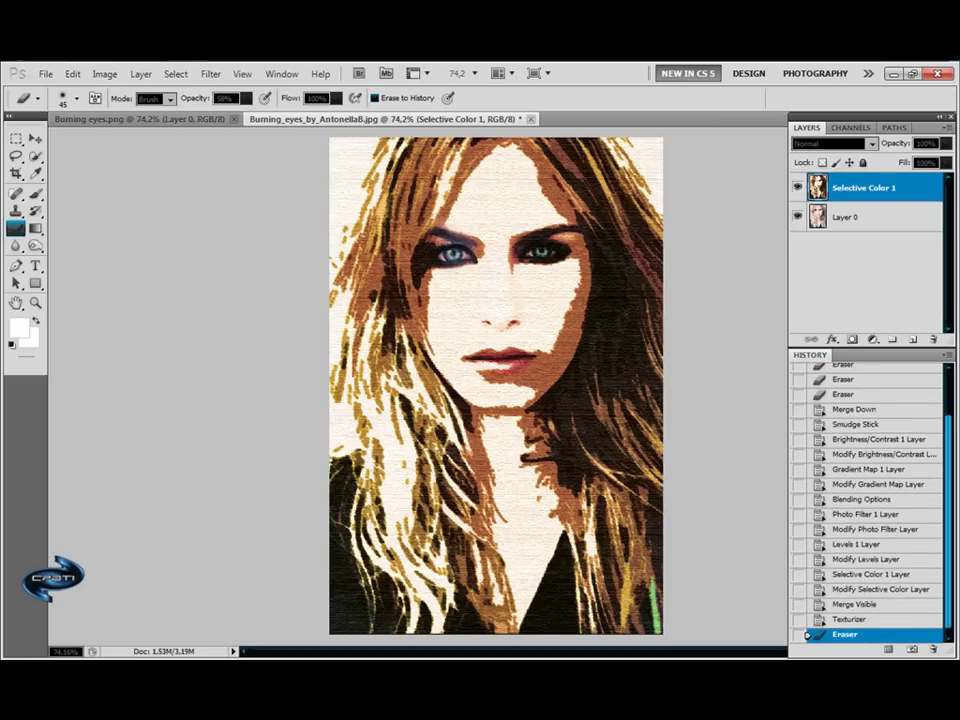
pyautogui.hotkey('ctrl', 'z')
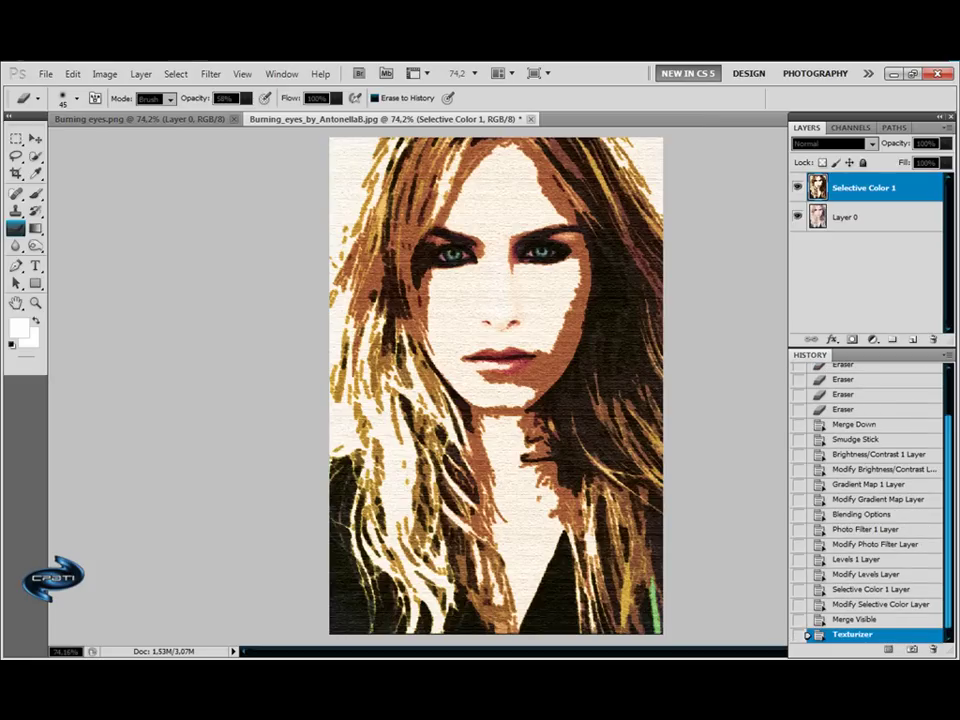
pyautogui.moveTo(440, 440); pyautogui.dragTo(460, 550)
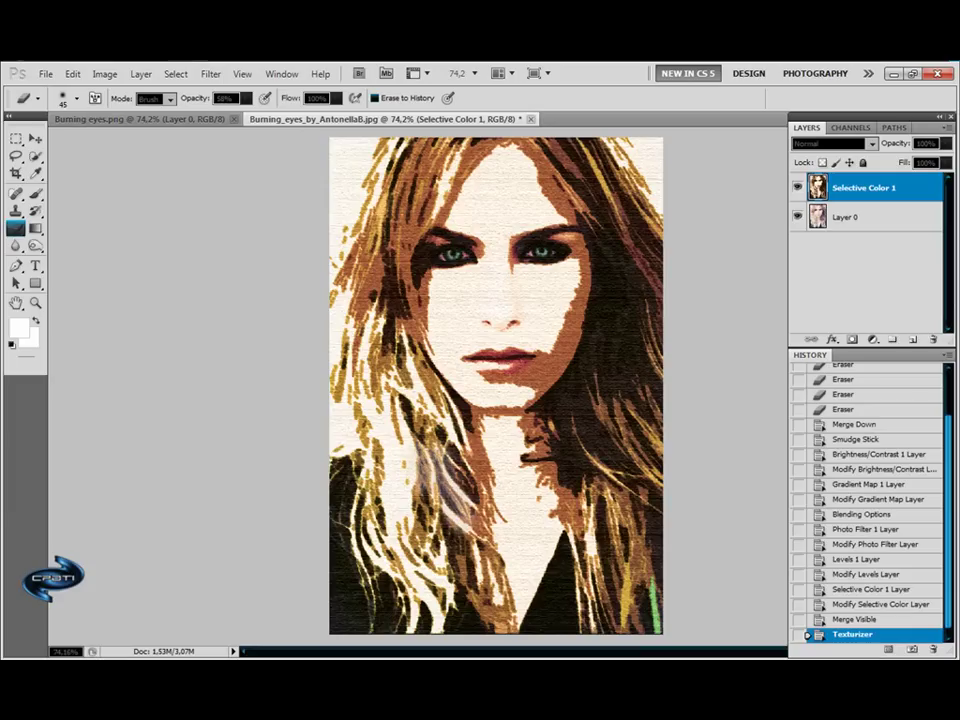
pyautogui.hotkey('ctrl', 'z')
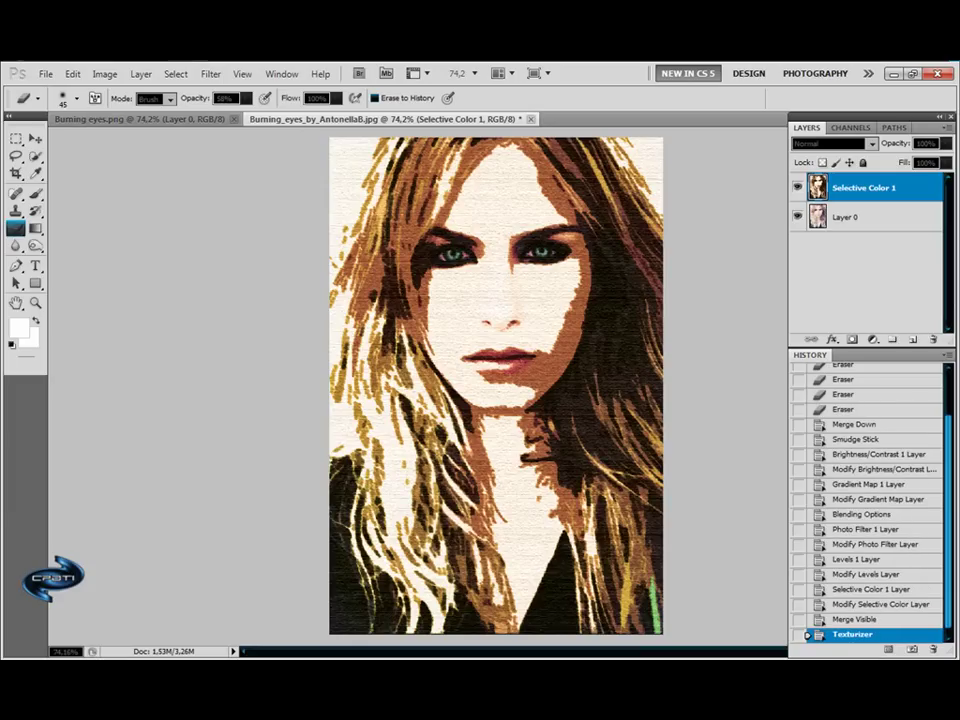
pyautogui.click(195, 120)
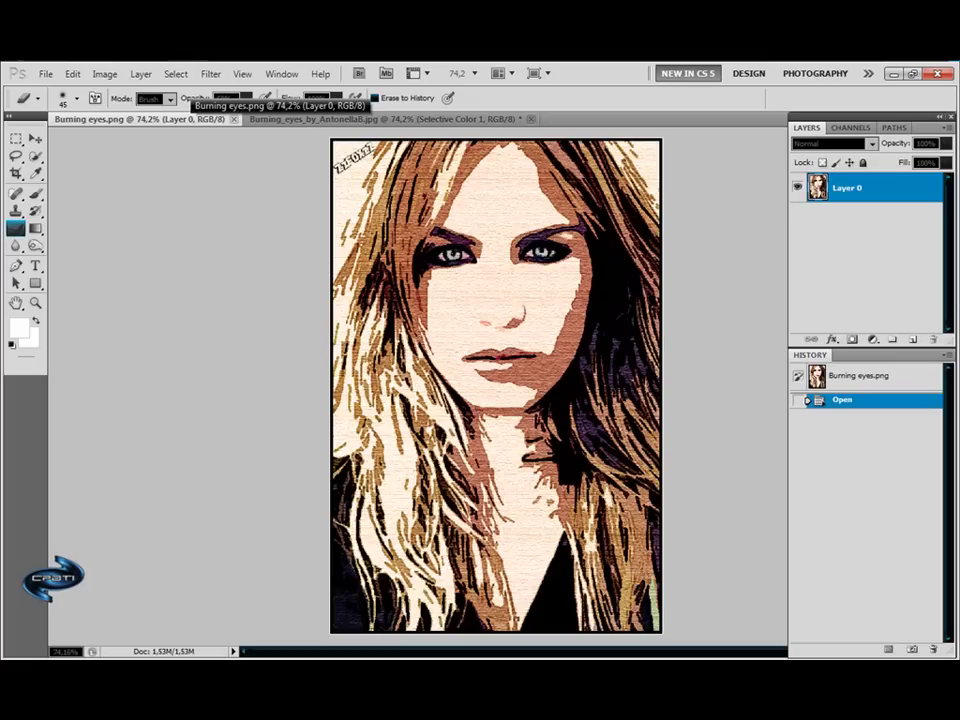
pyautogui.click(343, 120)
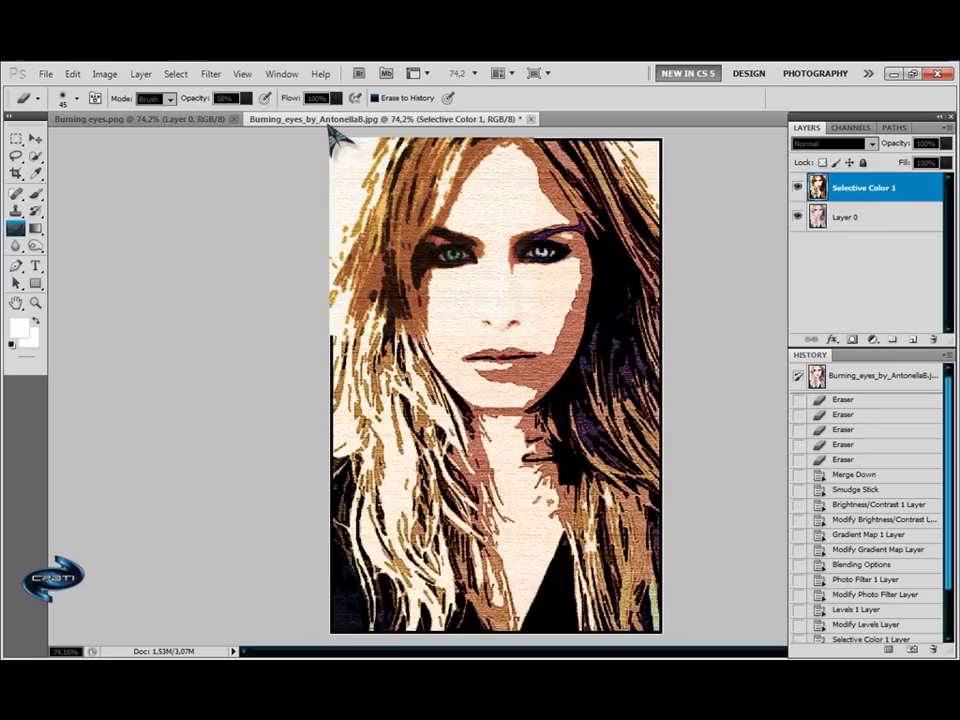
pyautogui.click(140, 119)
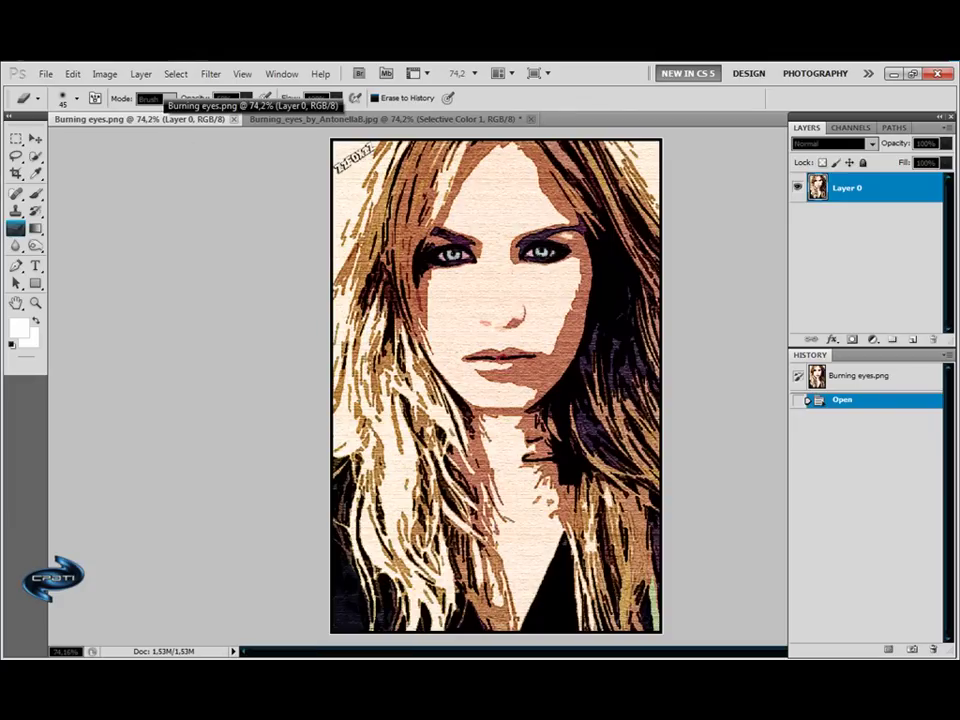